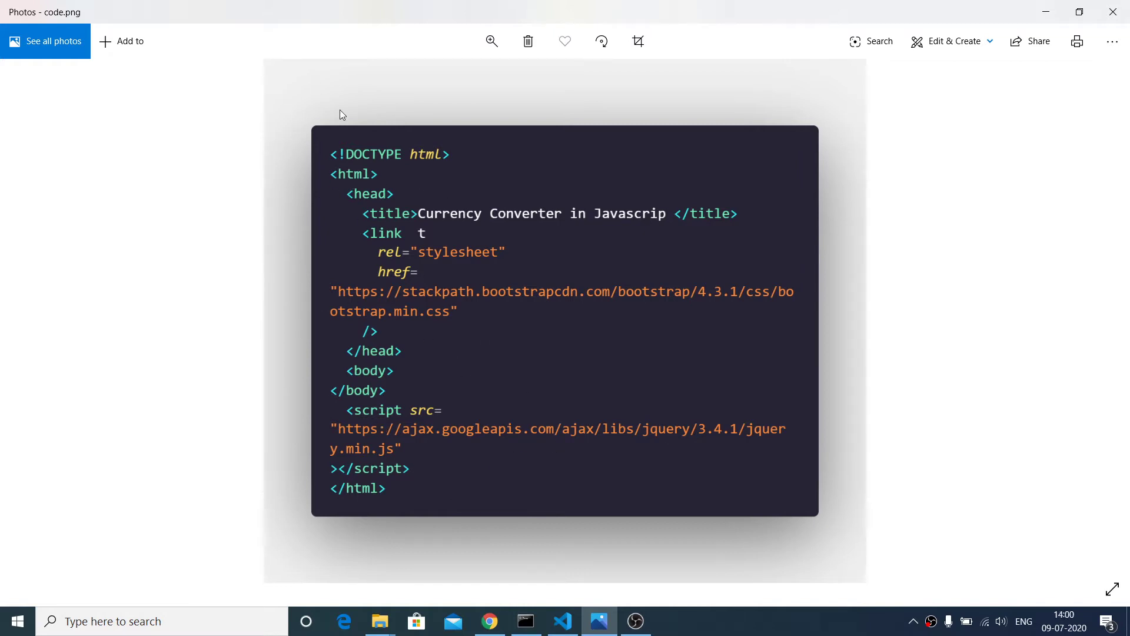
- Switch back to VS Code, which shows the Polacode preview of the Currency Converter HTML
{"action": "left_click", "coordinate": [570, 621]}
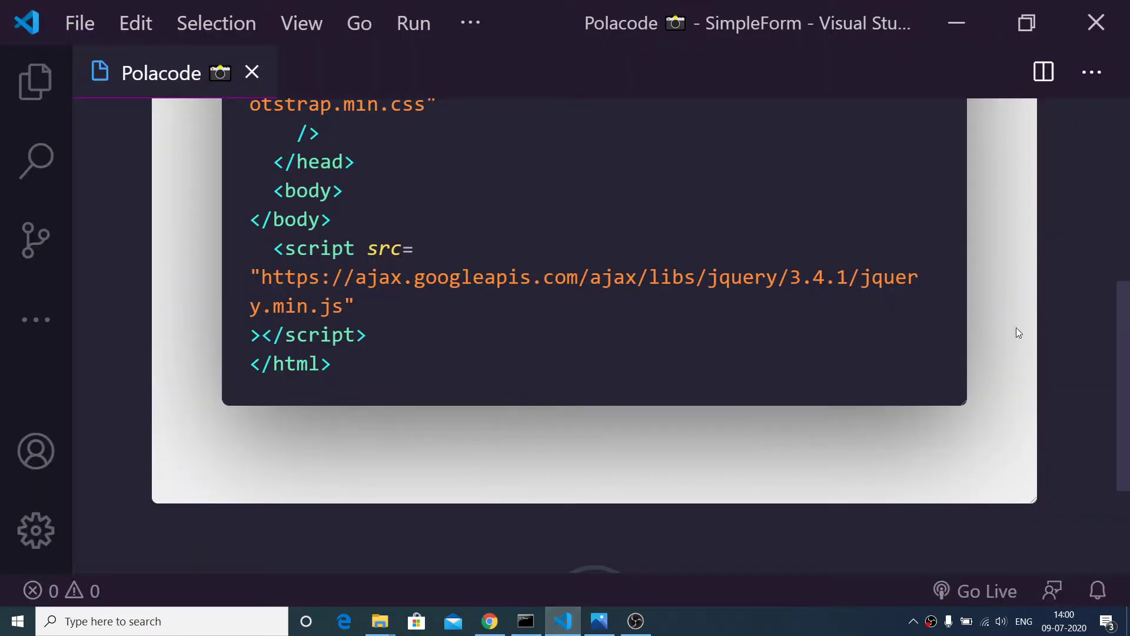
{"action": "mouse_move", "coordinate": [1124, 385]}
{"action": "left_mouse_down"}
{"action": "mouse_move", "coordinate": [1128, 215]}
{"action": "mouse_move", "coordinate": [1128, 332]}
{"action": "mouse_move", "coordinate": [1128, 215]}
{"action": "mouse_move", "coordinate": [1128, 332]}
{"action": "mouse_move", "coordinate": [1128, 258]}
{"action": "left_mouse_up"}
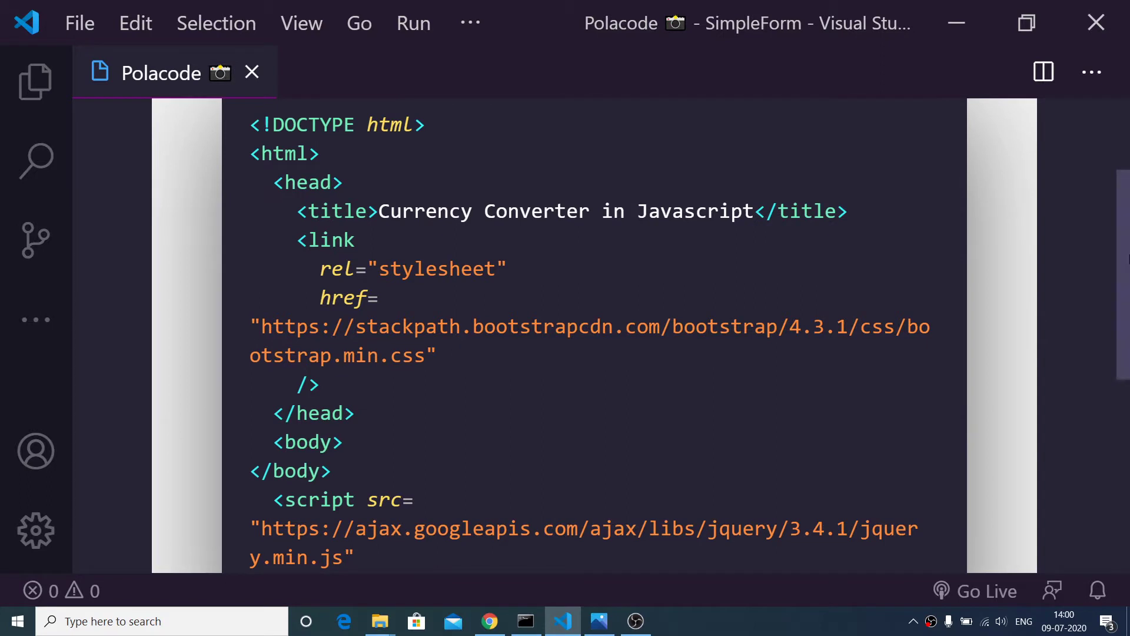
- Search Extensions for 'polacode', review the Polacode details page, then close it
{"action": "left_click", "coordinate": [35, 320]}
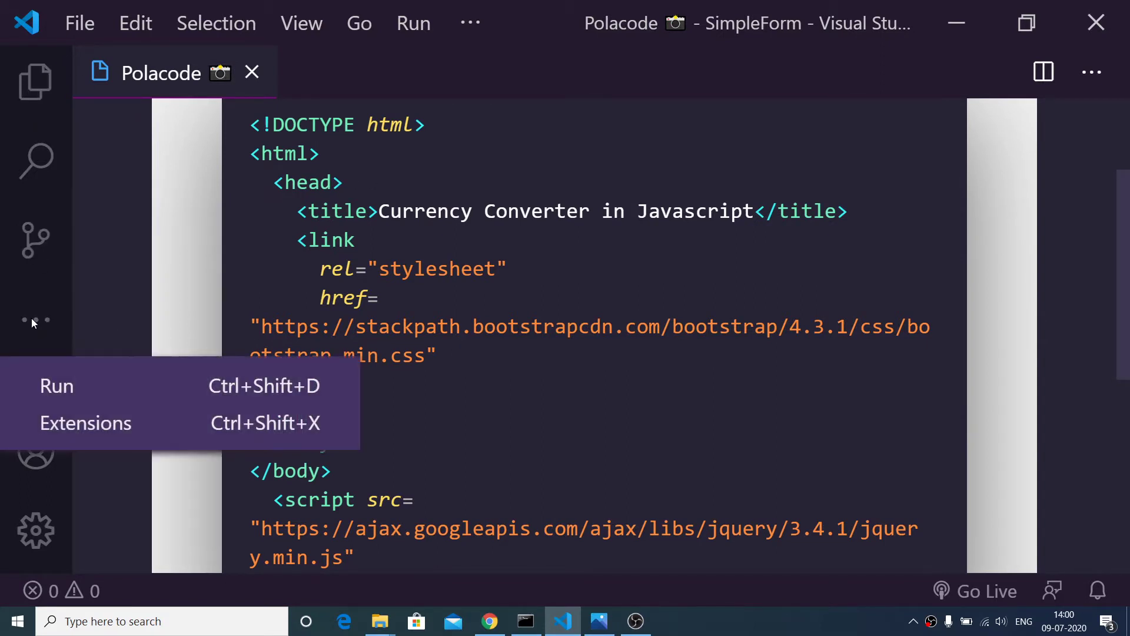
{"action": "left_click", "coordinate": [82, 425]}
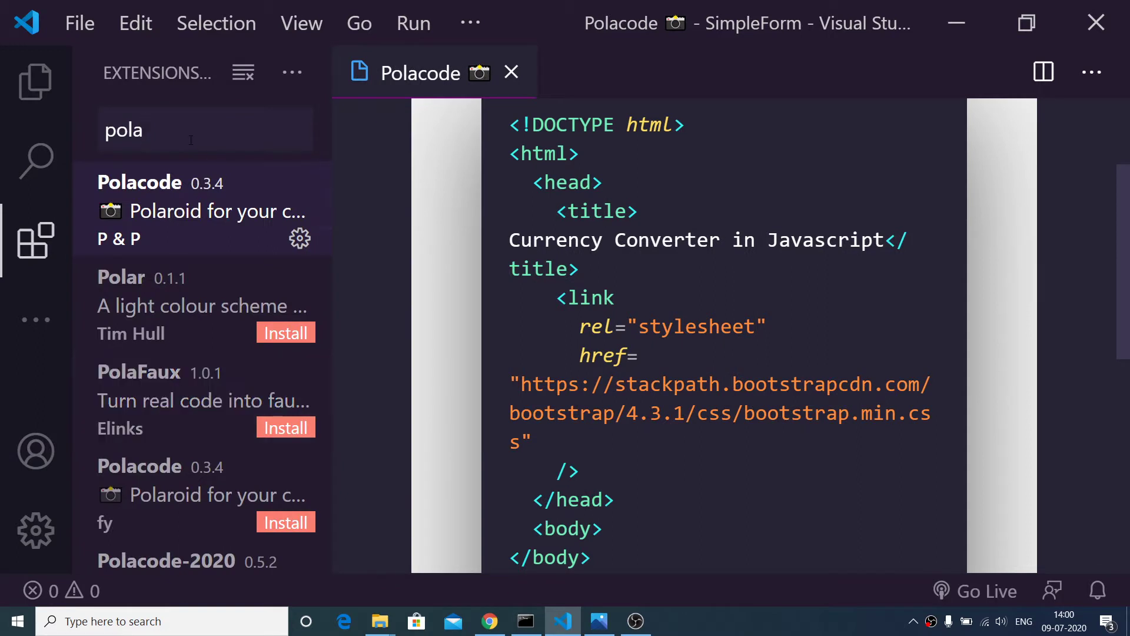
{"action": "key", "text": "BackSpace"}
{"action": "key", "text": "BackSpace"}
{"action": "key", "text": "BackSpace"}
{"action": "key", "text": "BackSpace"}
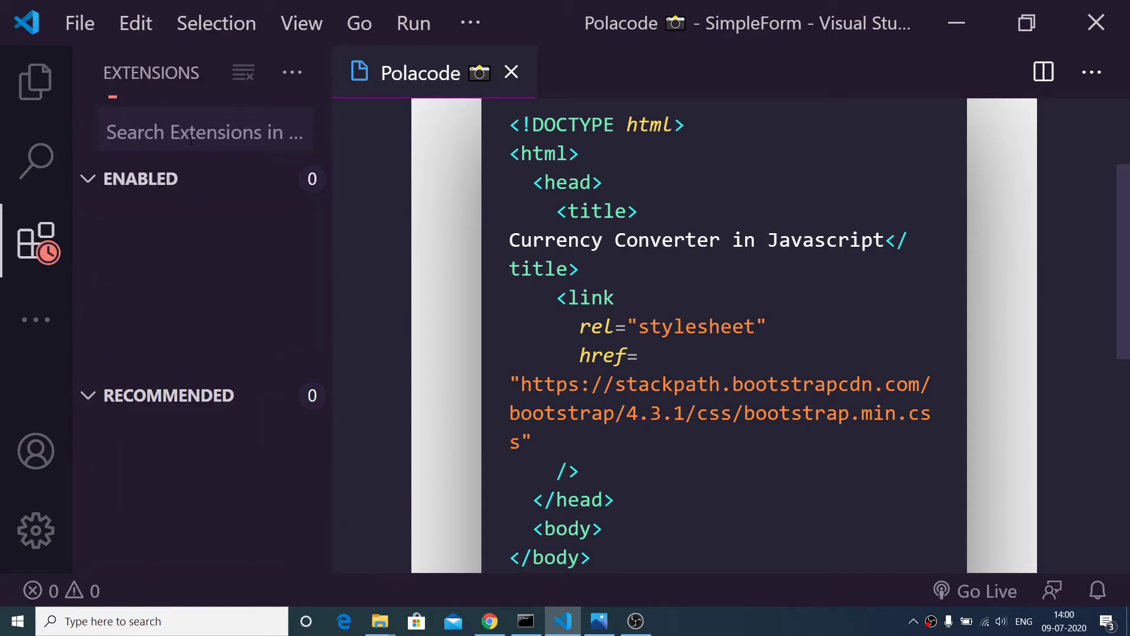
{"action": "type", "text": "pola"}
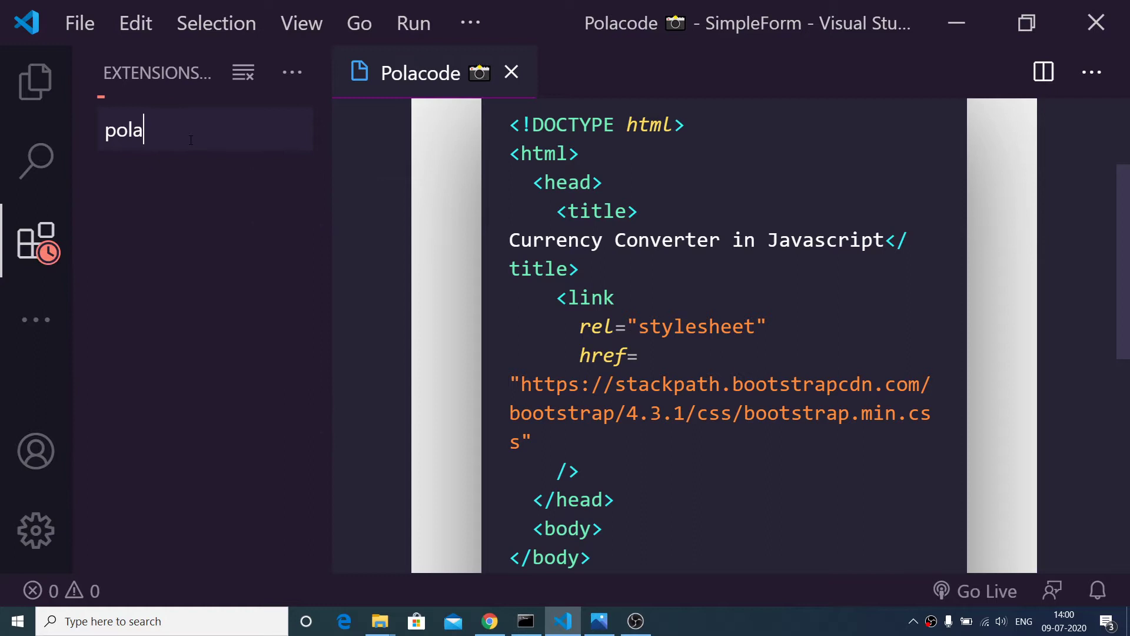
{"action": "type", "text": "code"}
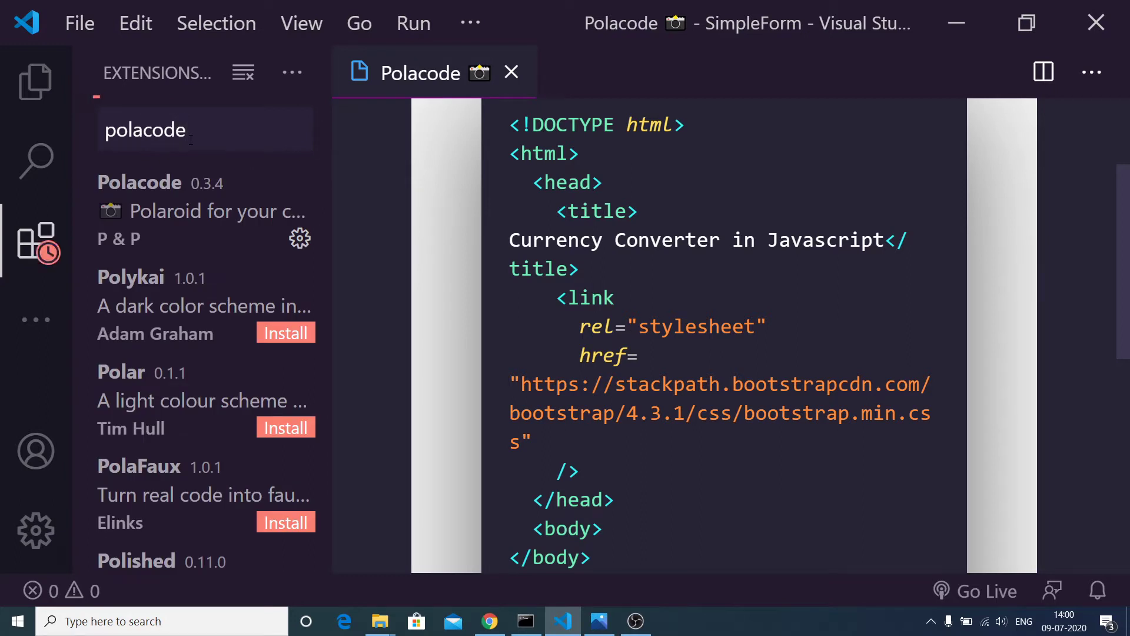
{"action": "left_click", "coordinate": [155, 196]}
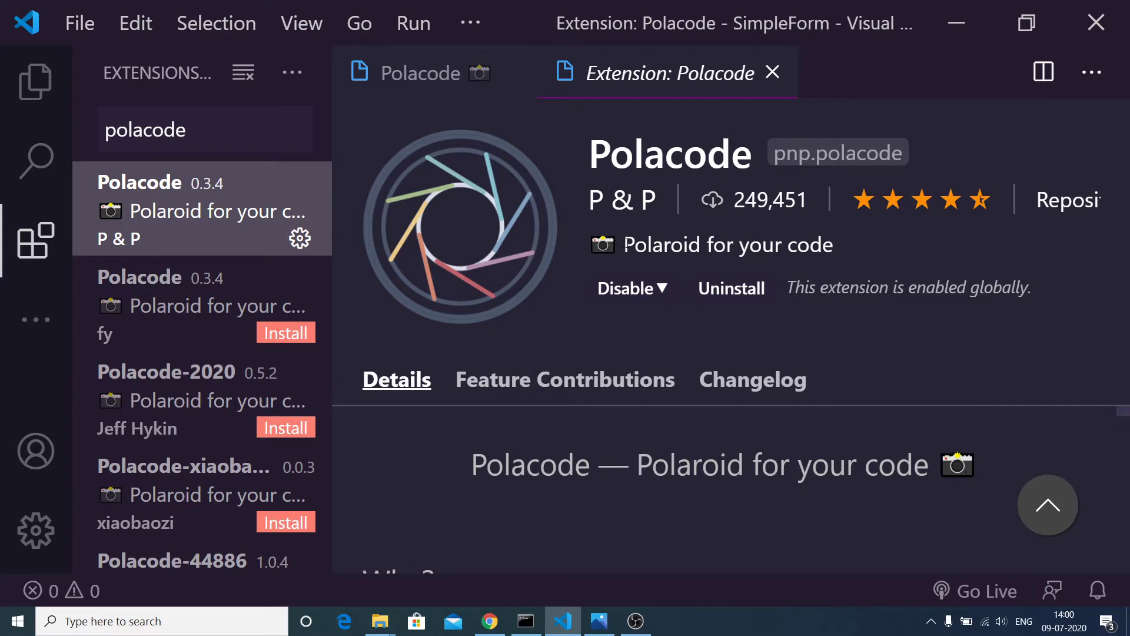
{"action": "left_click_drag", "start_coordinate": [624, 245], "coordinate": [848, 254]}
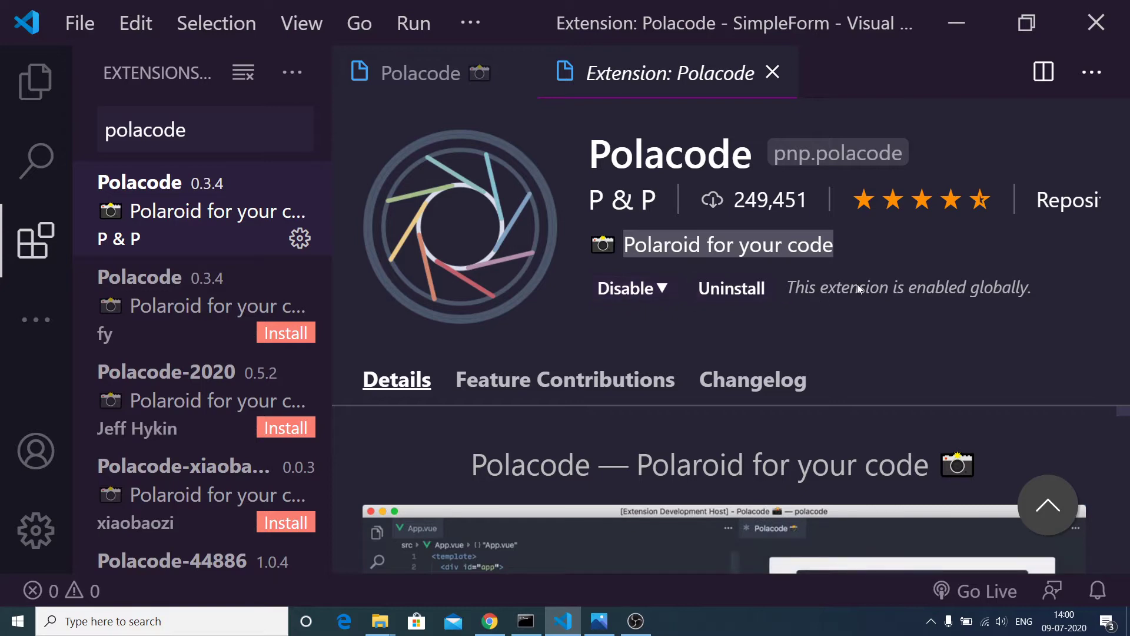
{"action": "left_click", "coordinate": [775, 72]}
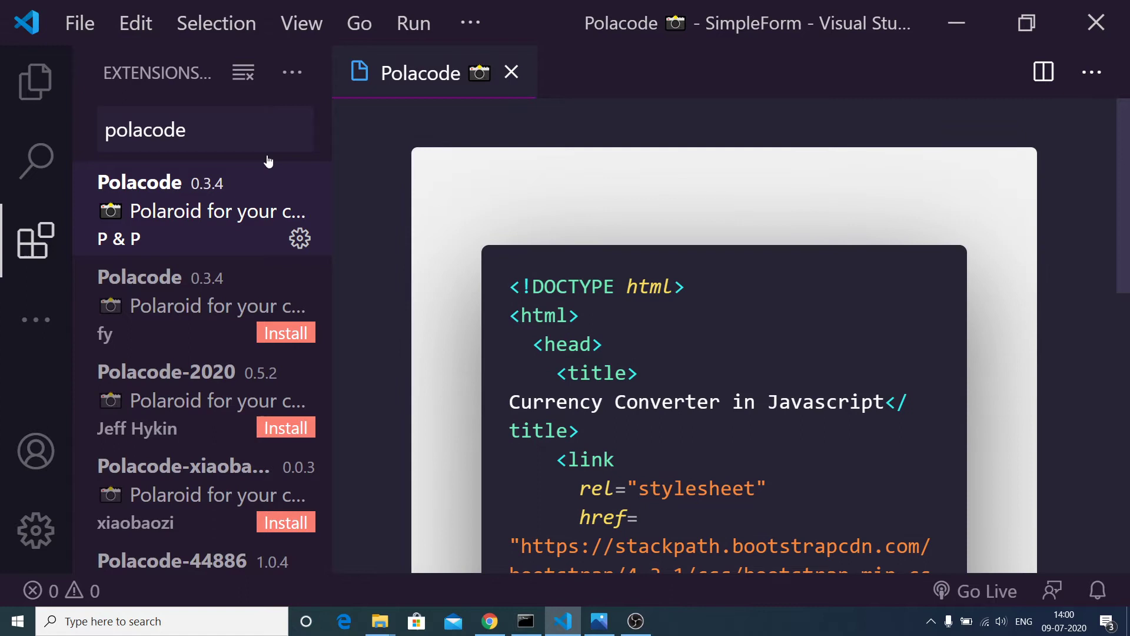
- Close the Polacode tab and create a new file new.html in SimpleForm
{"action": "left_click", "coordinate": [510, 73]}
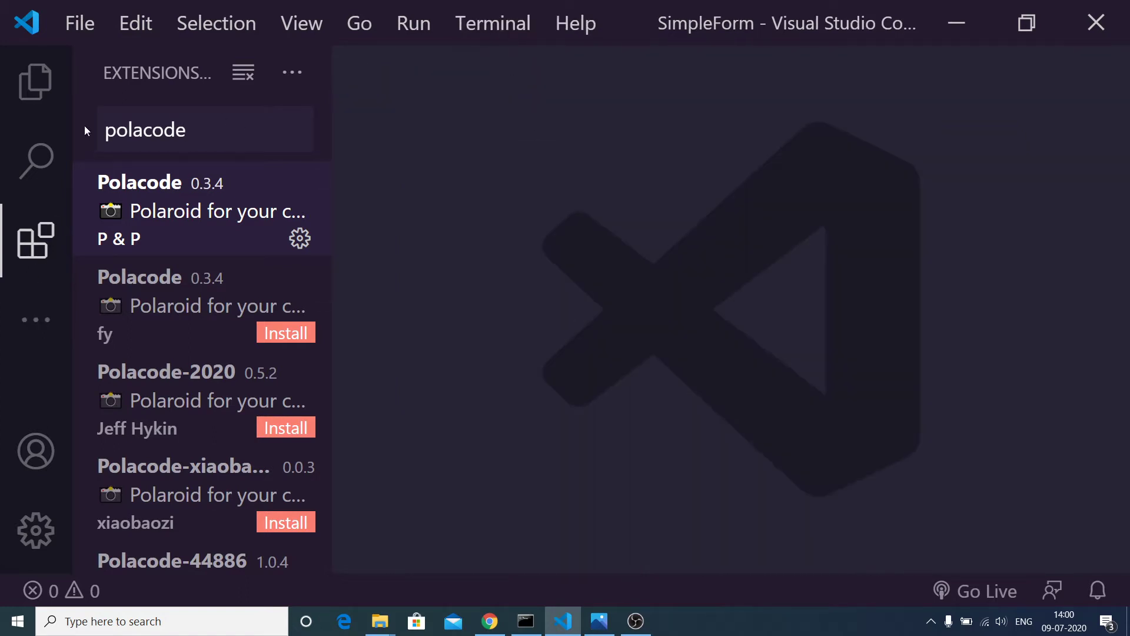
{"action": "left_click", "coordinate": [36, 81]}
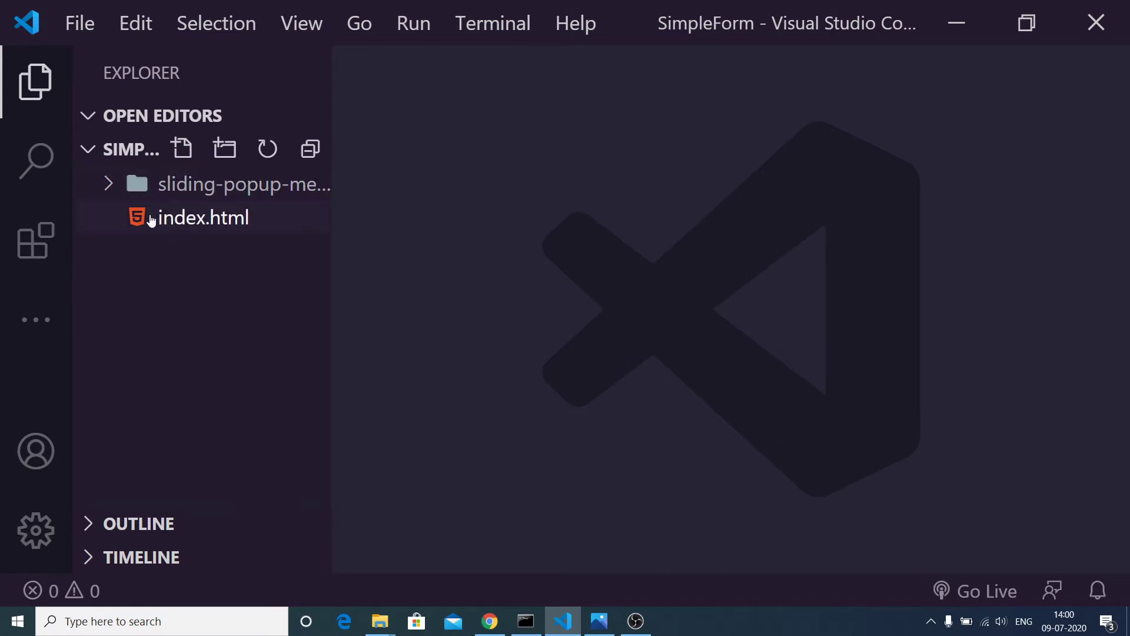
{"action": "left_click", "coordinate": [182, 150]}
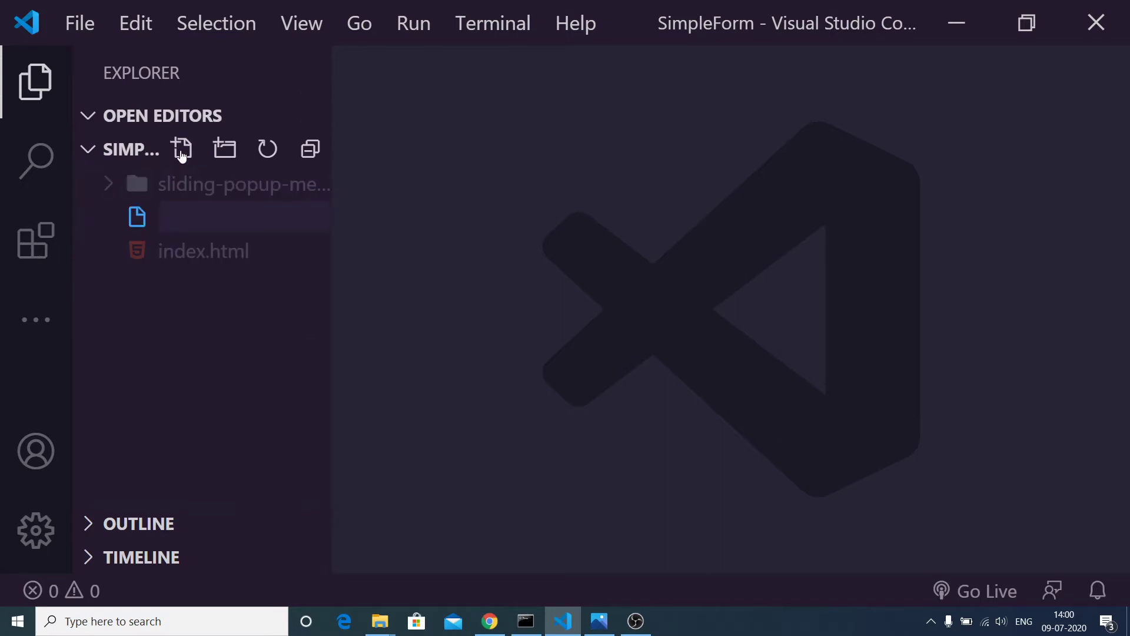
{"action": "type", "text": "new."}
{"action": "type", "text": "htm"}
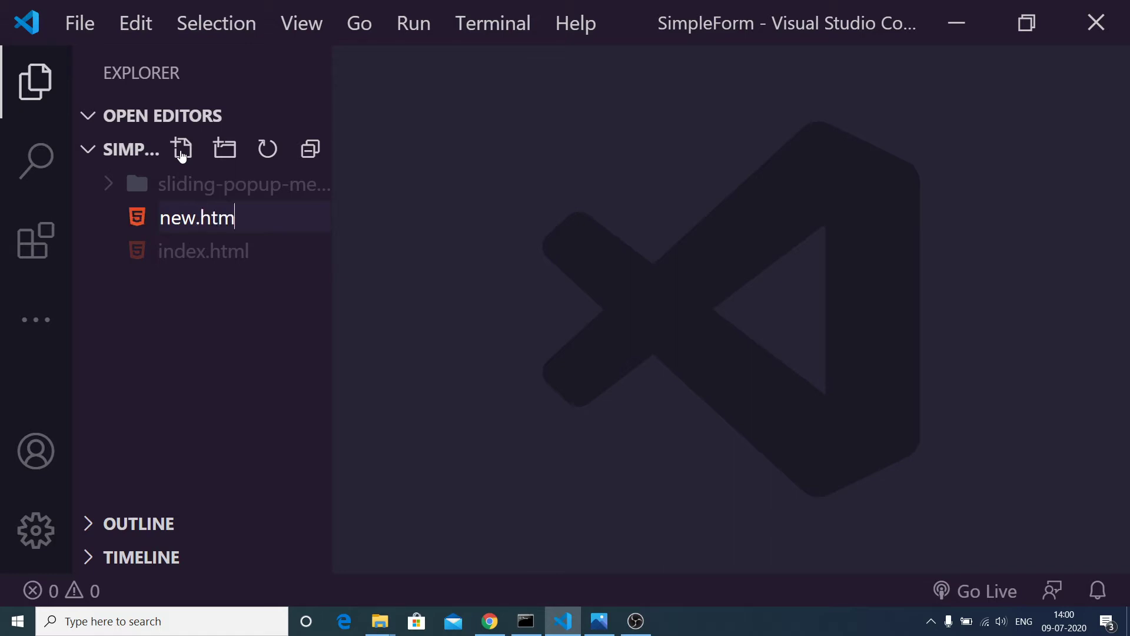
{"action": "type", "text": "l"}
{"action": "key", "text": "Escape"}
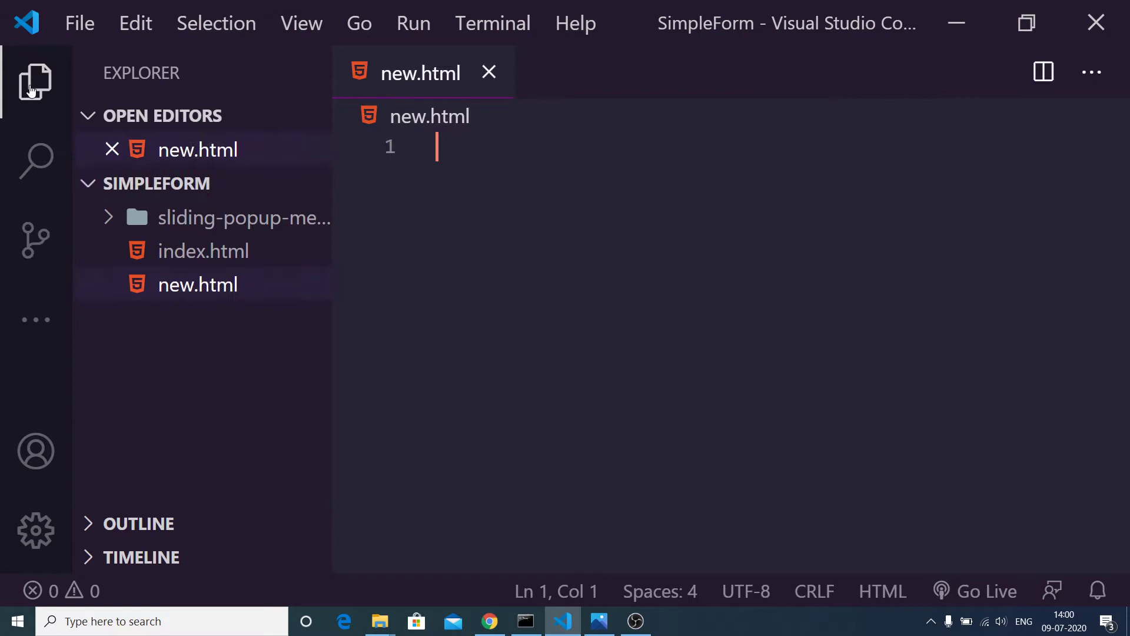
- Insert the bootstrap HTML template into new.html and select all of it
{"action": "left_click", "coordinate": [31, 89]}
{"action": "type", "text": "boo"}
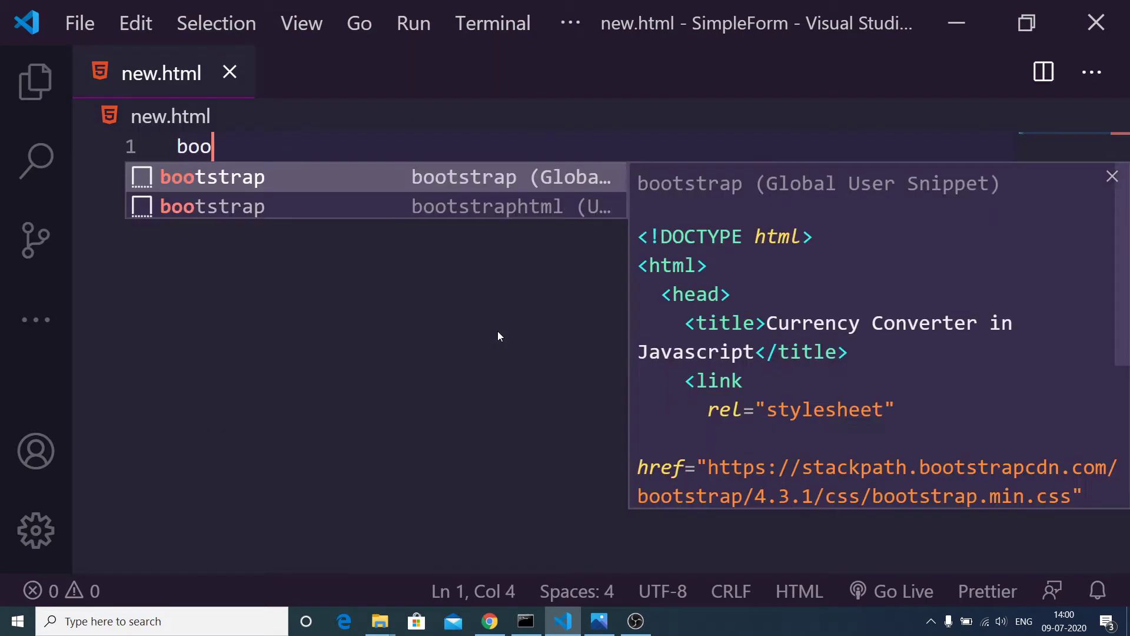
{"action": "key", "text": "Return"}
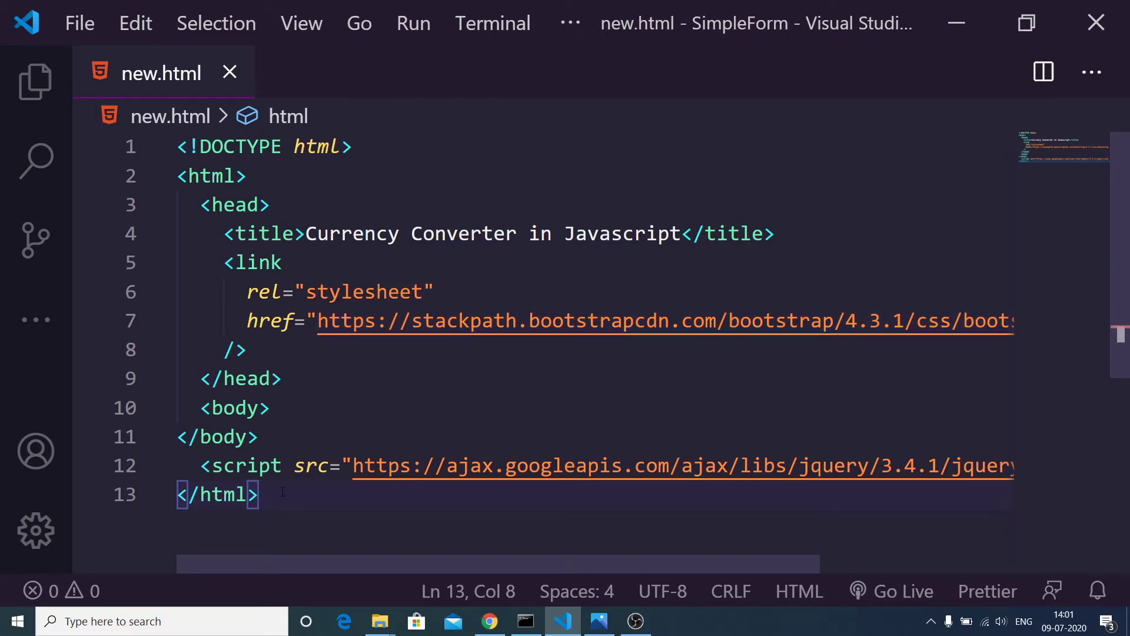
{"action": "left_click_drag", "start_coordinate": [267, 498], "coordinate": [161, 134]}
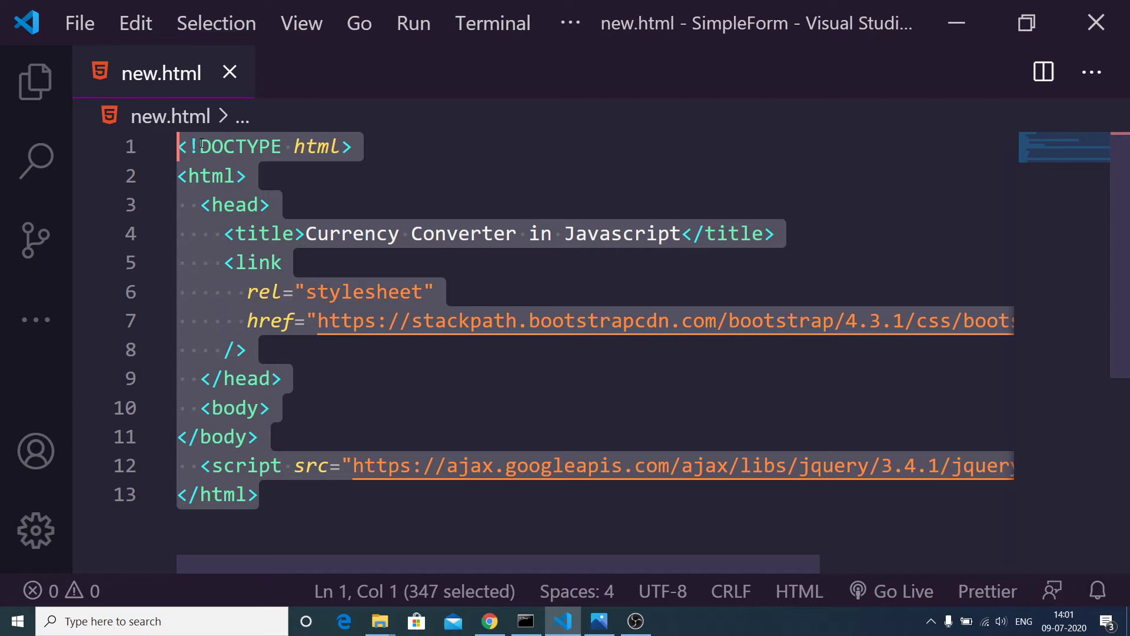
- Launch Polacode from the Command Palette and load new.html's code into a widened preview
{"action": "key", "text": "ctrl+shift+p"}
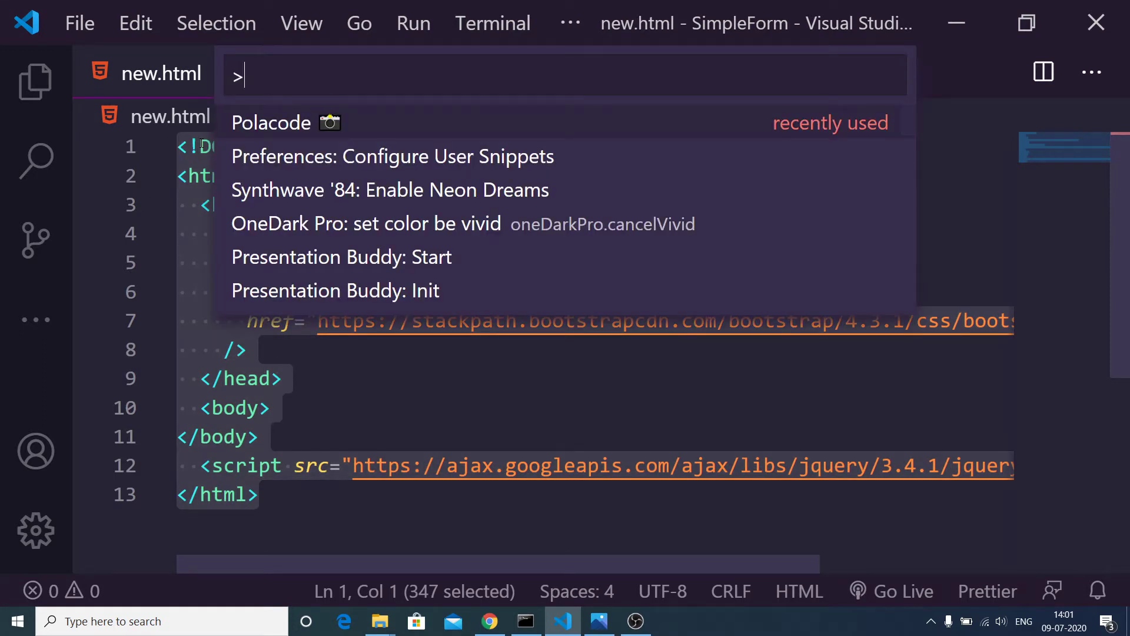
{"action": "type", "text": "p"}
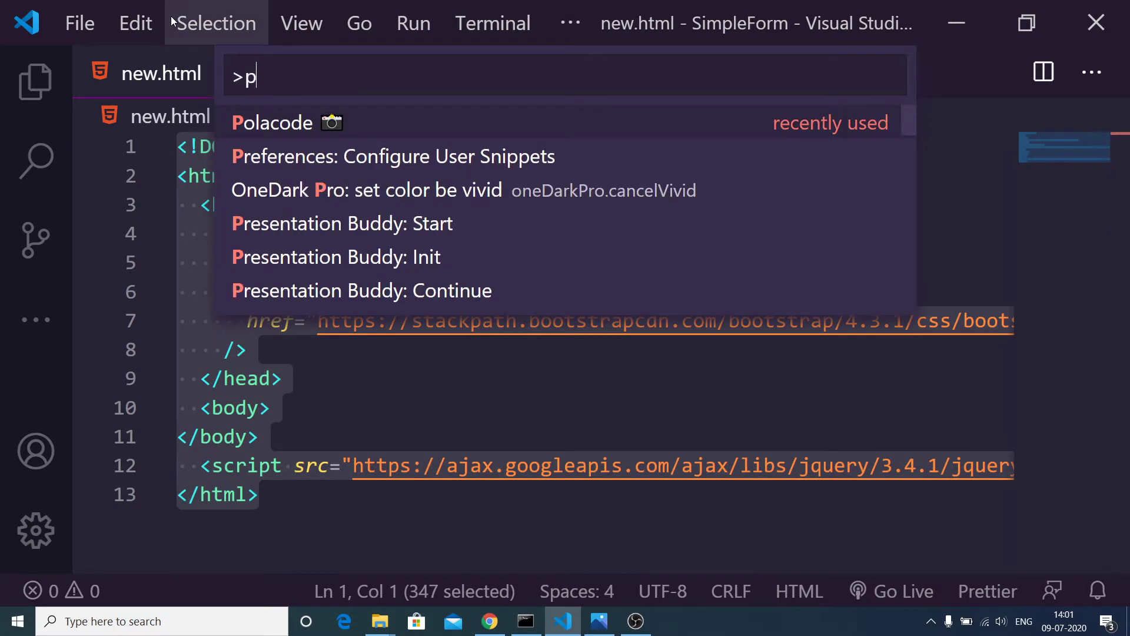
{"action": "type", "text": "ol"}
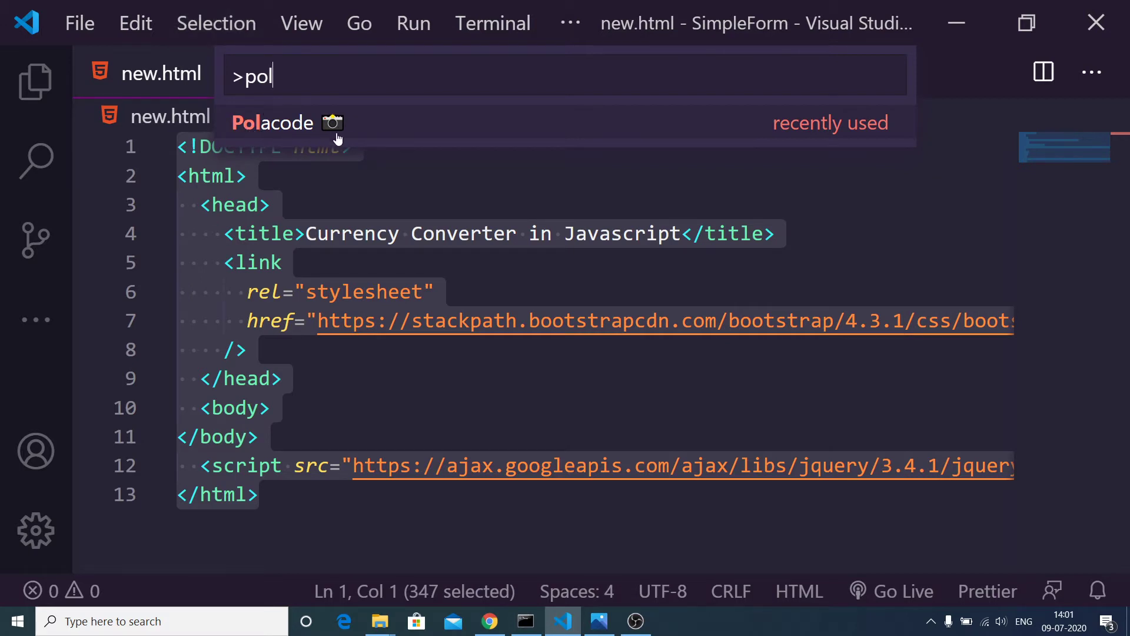
{"action": "left_click", "coordinate": [356, 129]}
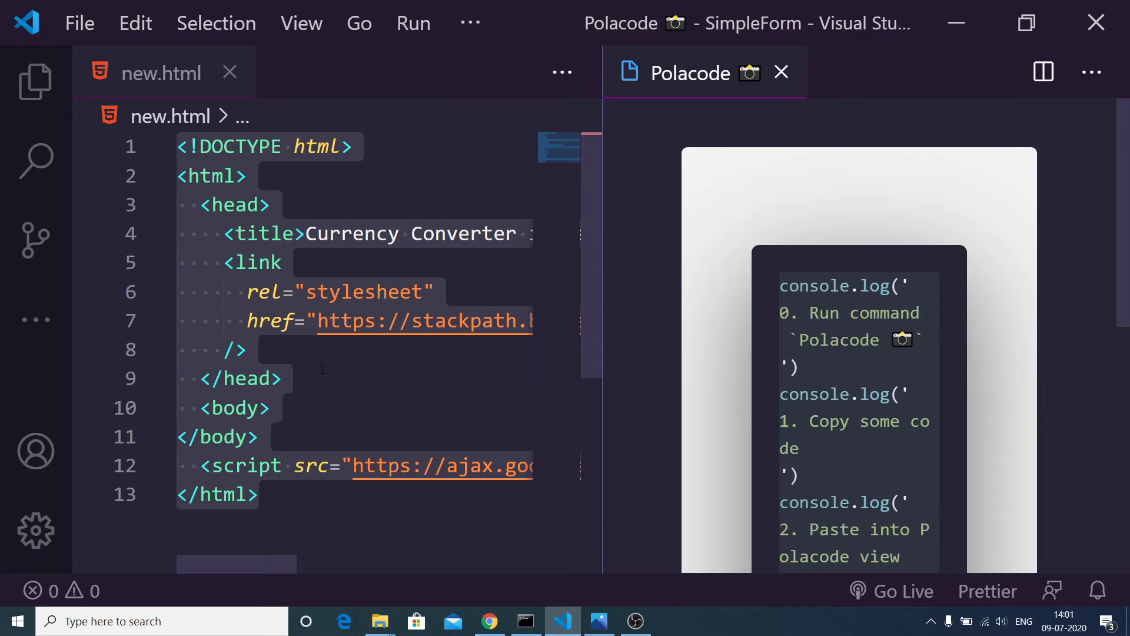
{"action": "left_click", "coordinate": [222, 303]}
{"action": "key", "text": "ctrl+a"}
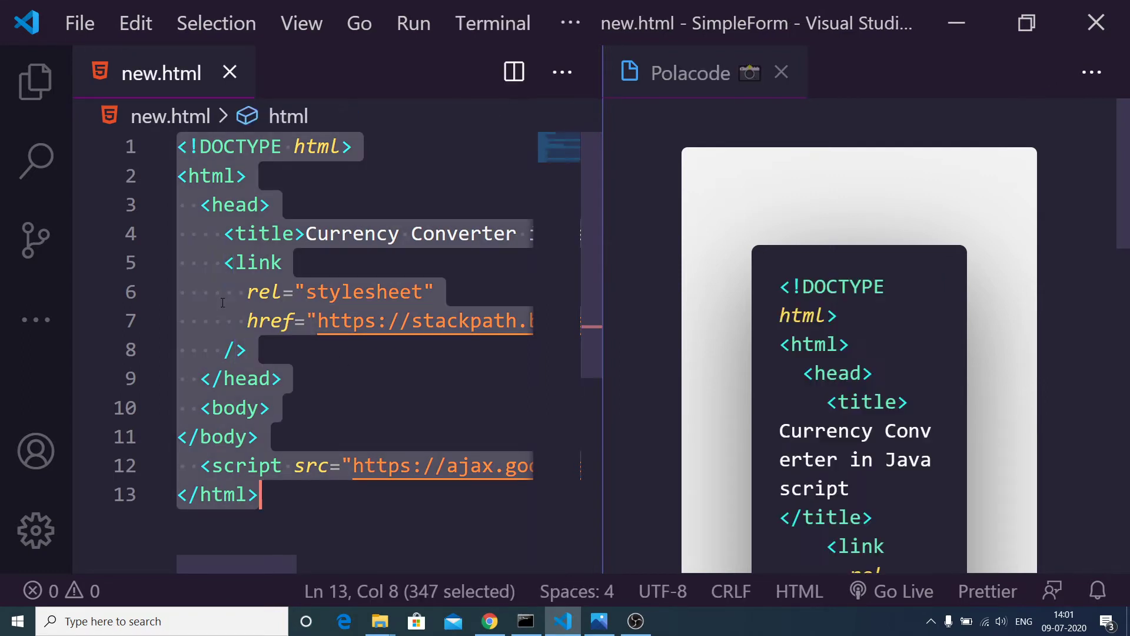
{"action": "left_click", "coordinate": [807, 379]}
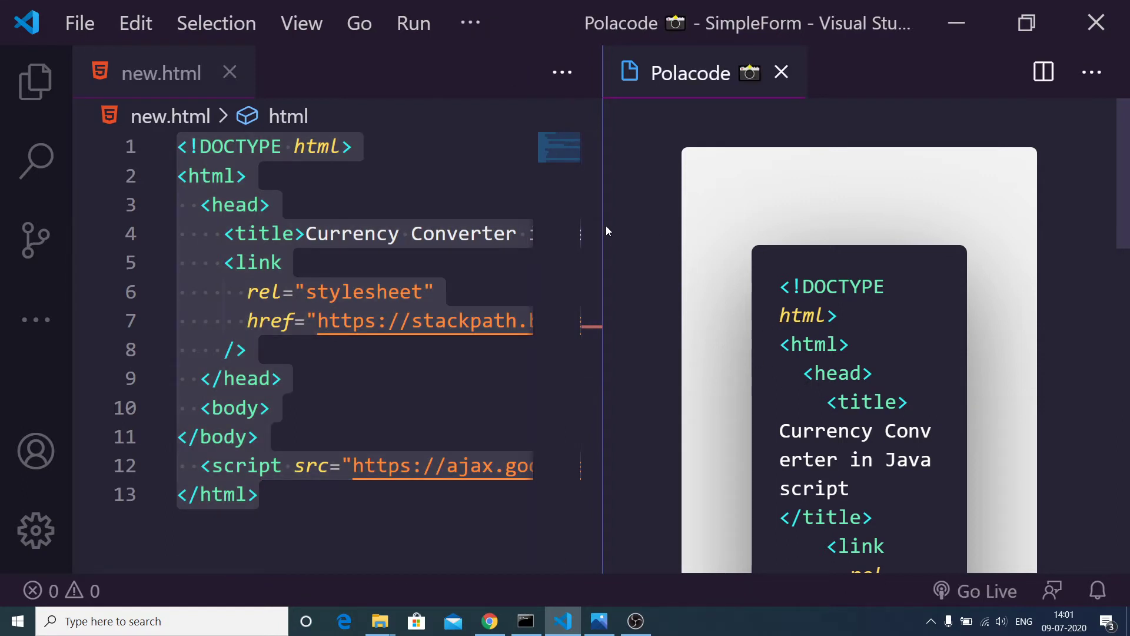
{"action": "left_click_drag", "start_coordinate": [603, 225], "coordinate": [409, 225]}
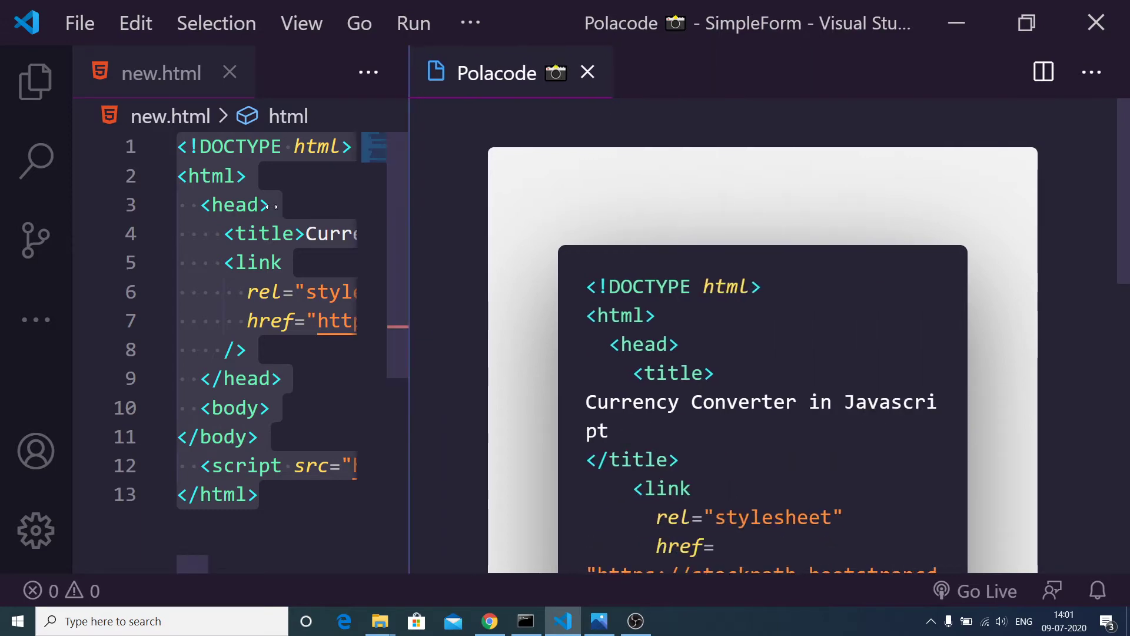
{"action": "left_click_drag", "start_coordinate": [1124, 203], "coordinate": [1128, 292]}
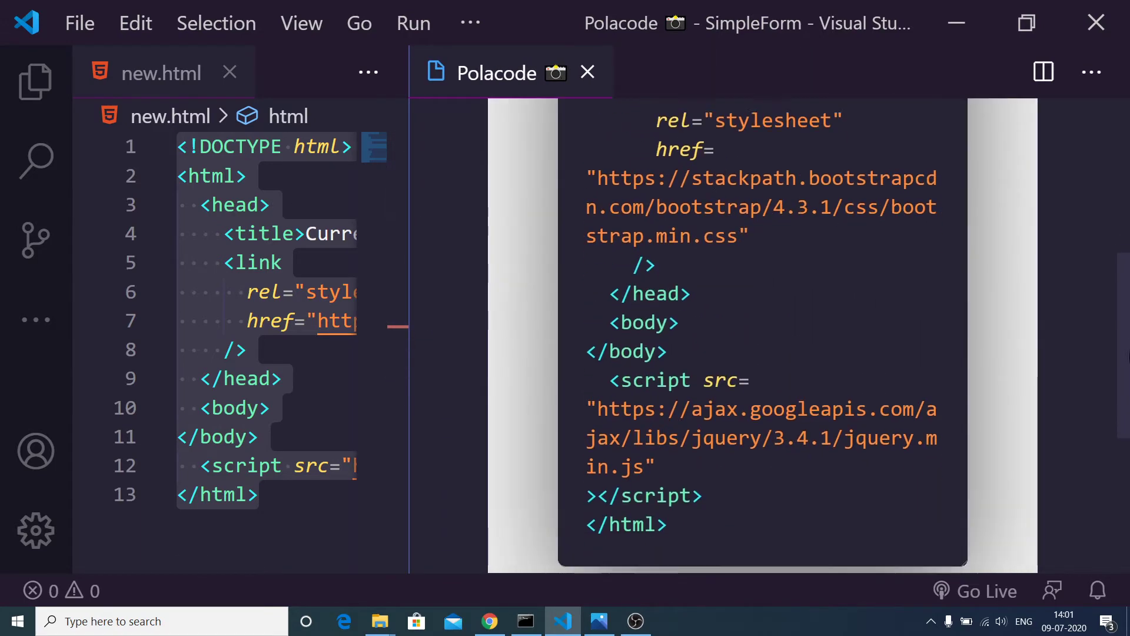
- Close new.html and save the Polacode snapshot as 'code' in Documents > Lightshot
{"action": "left_click", "coordinate": [230, 74]}
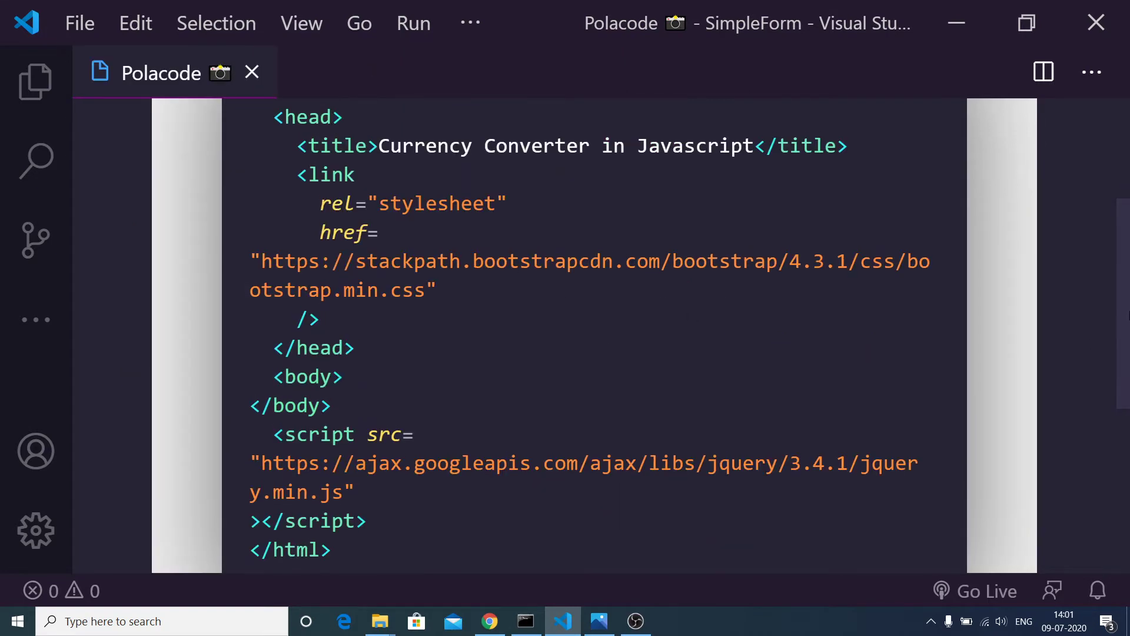
{"action": "mouse_move", "coordinate": [1122, 345]}
{"action": "left_mouse_down"}
{"action": "mouse_move", "coordinate": [1126, 127]}
{"action": "mouse_move", "coordinate": [1126, 461]}
{"action": "left_mouse_up"}
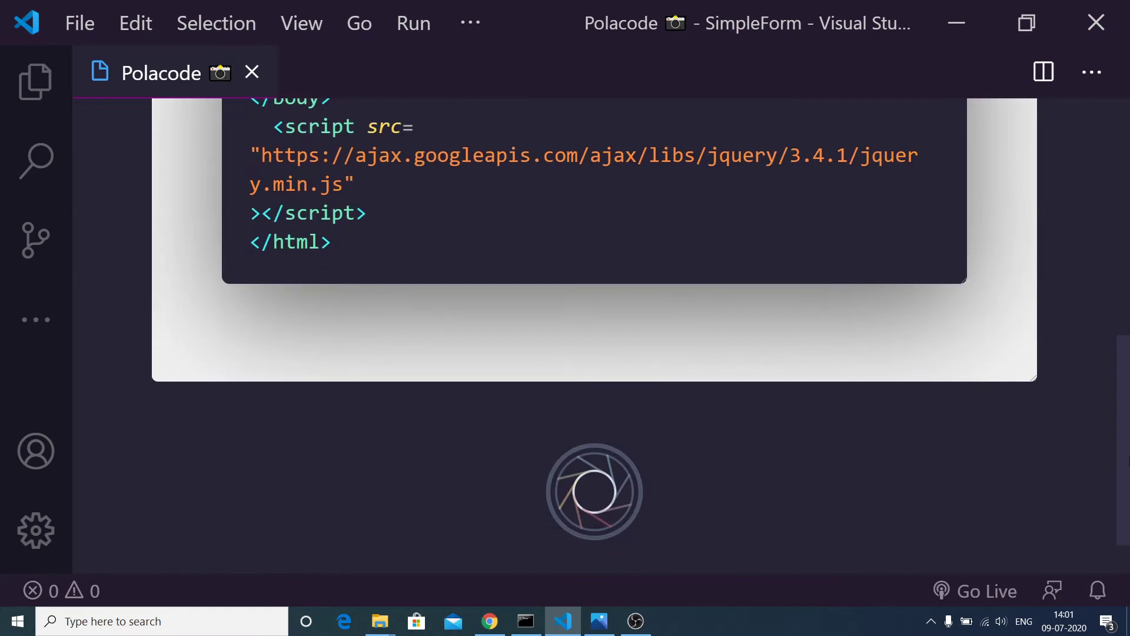
{"action": "left_click", "coordinate": [598, 496]}
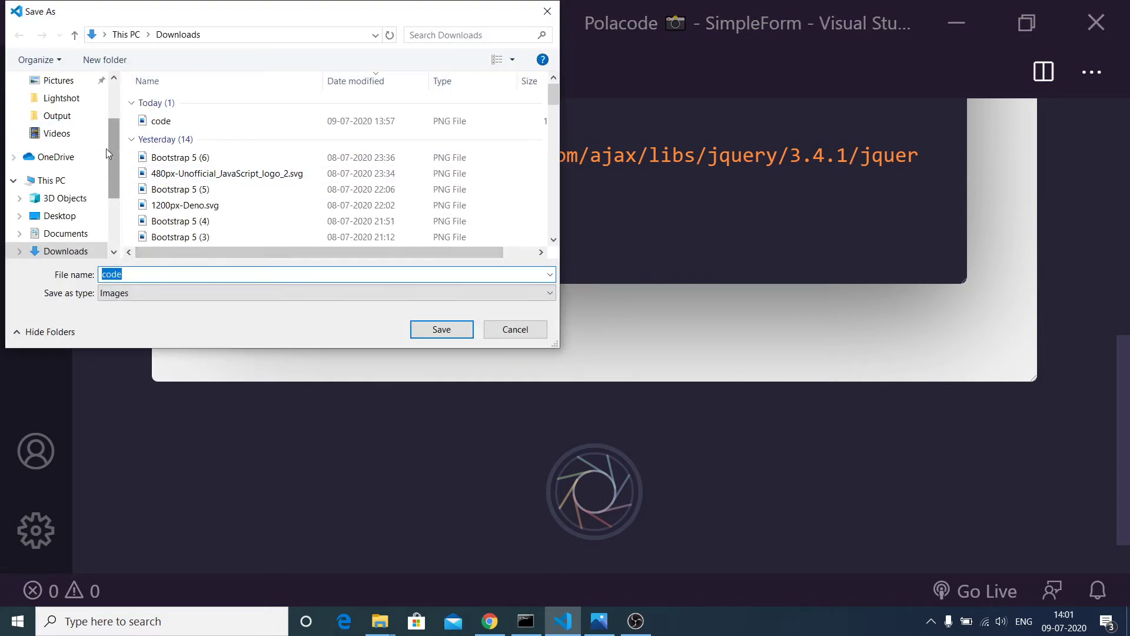
{"action": "mouse_move", "coordinate": [62, 177]}
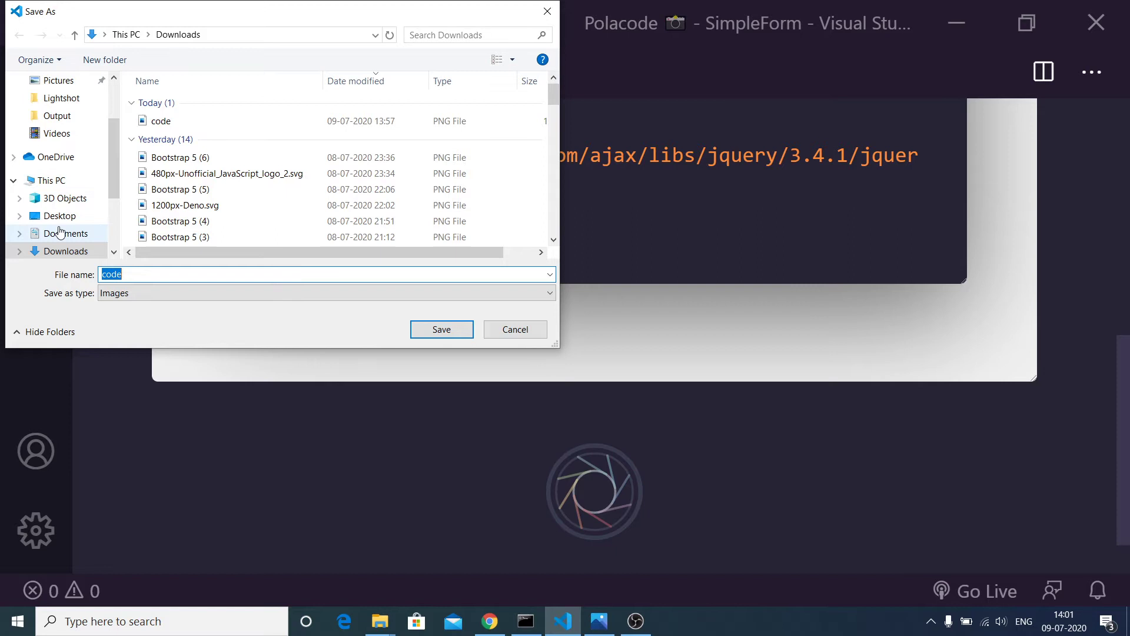
{"action": "left_click", "coordinate": [55, 233]}
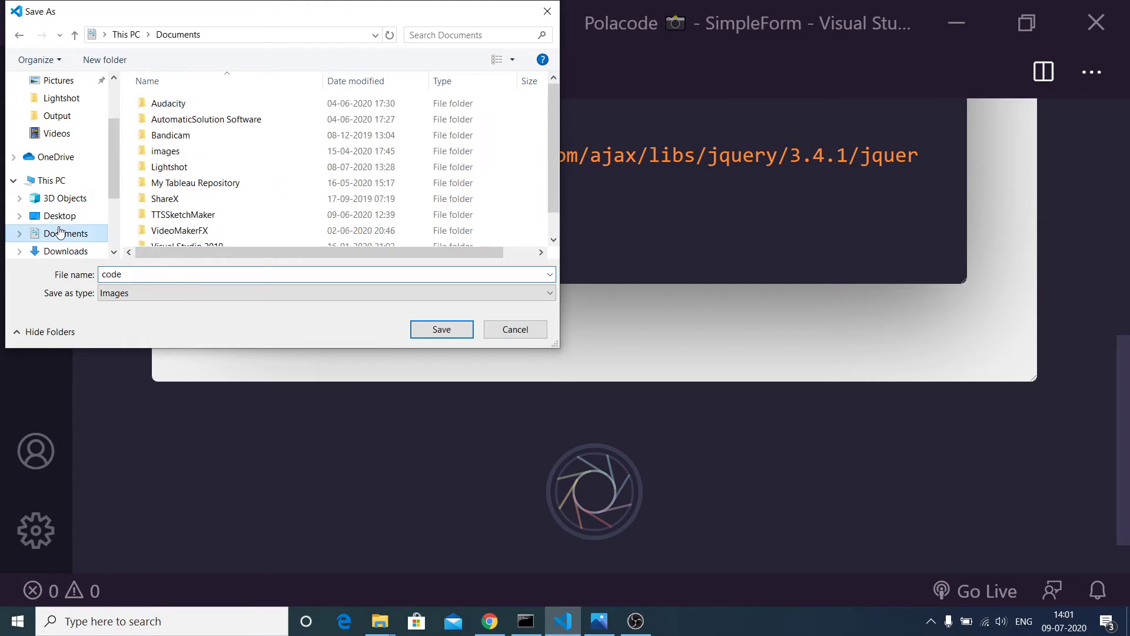
{"action": "double_click", "coordinate": [173, 167]}
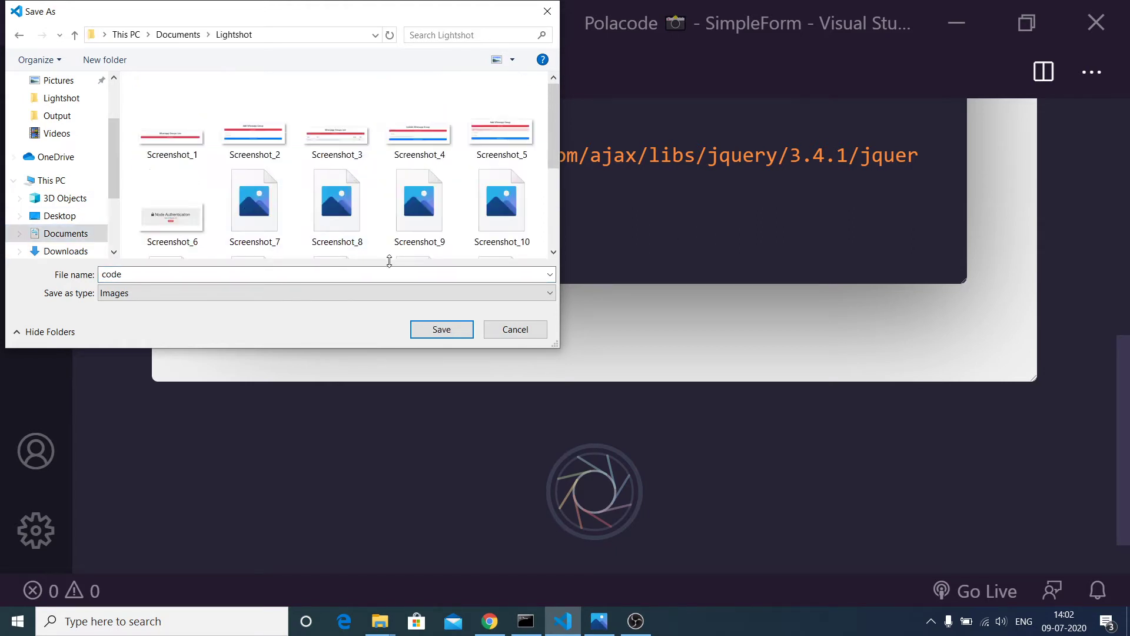
{"action": "left_click", "coordinate": [455, 335]}
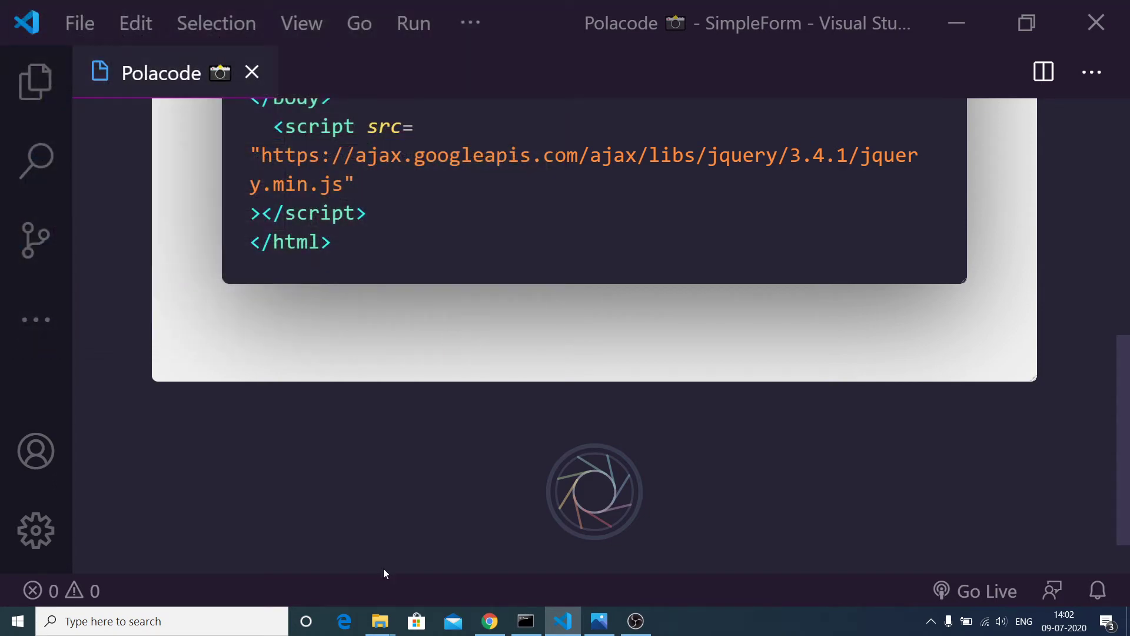
{"action": "mouse_move", "coordinate": [380, 621]}
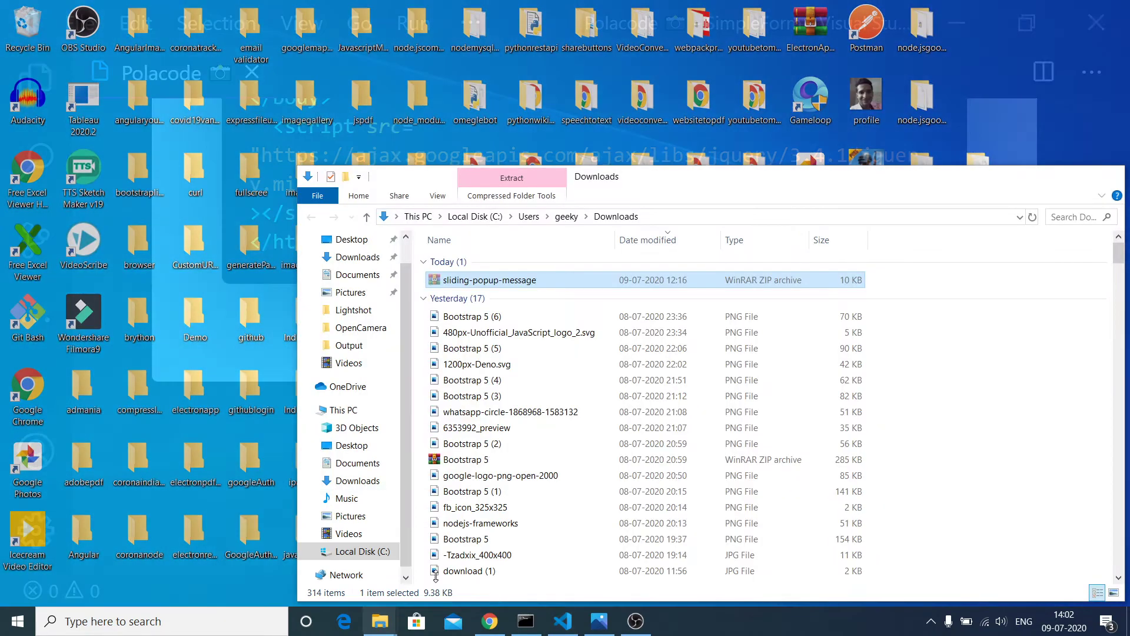
- View code.png from Documents > Lightshot in Photos, then minimize Photos and File Explorer
{"action": "left_click", "coordinate": [460, 561]}
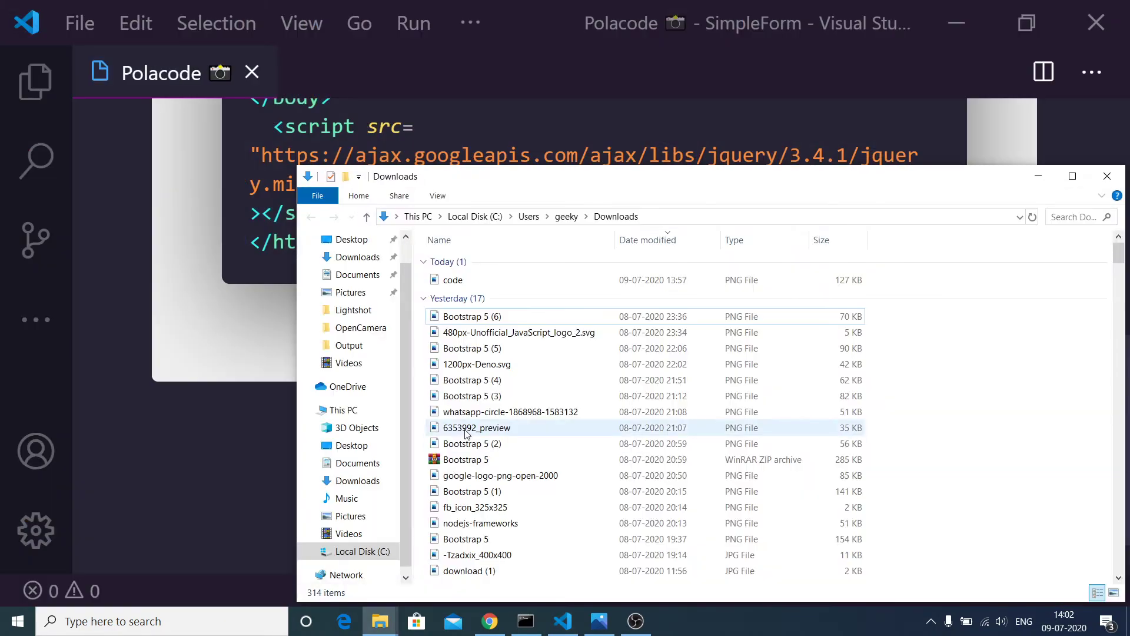
{"action": "left_click", "coordinate": [343, 468]}
{"action": "left_click", "coordinate": [501, 329]}
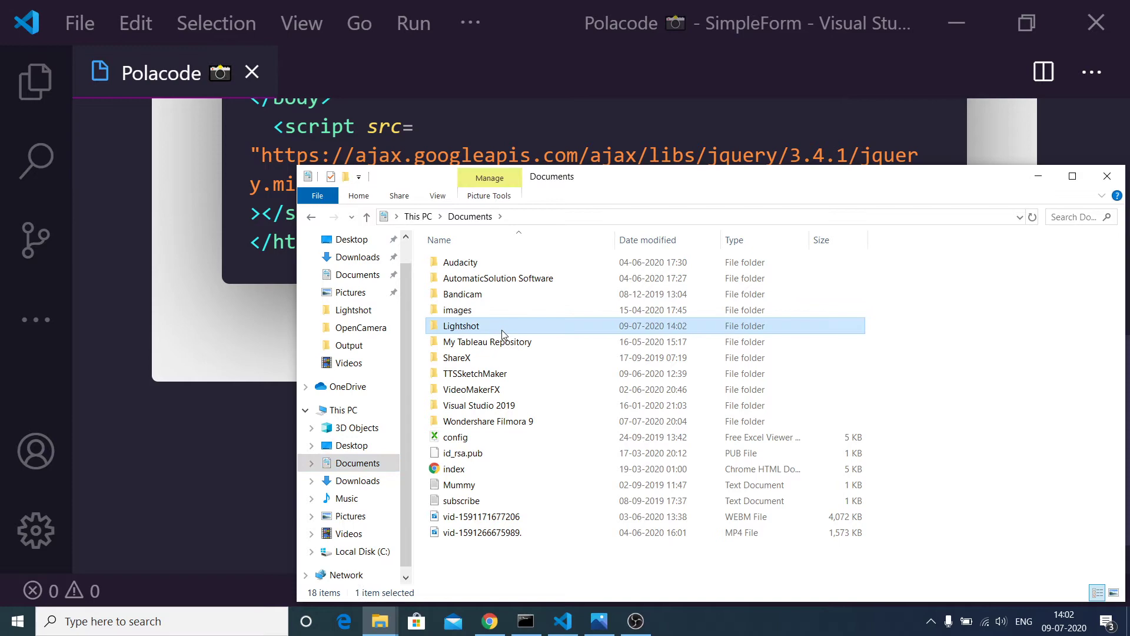
{"action": "double_click", "coordinate": [502, 330]}
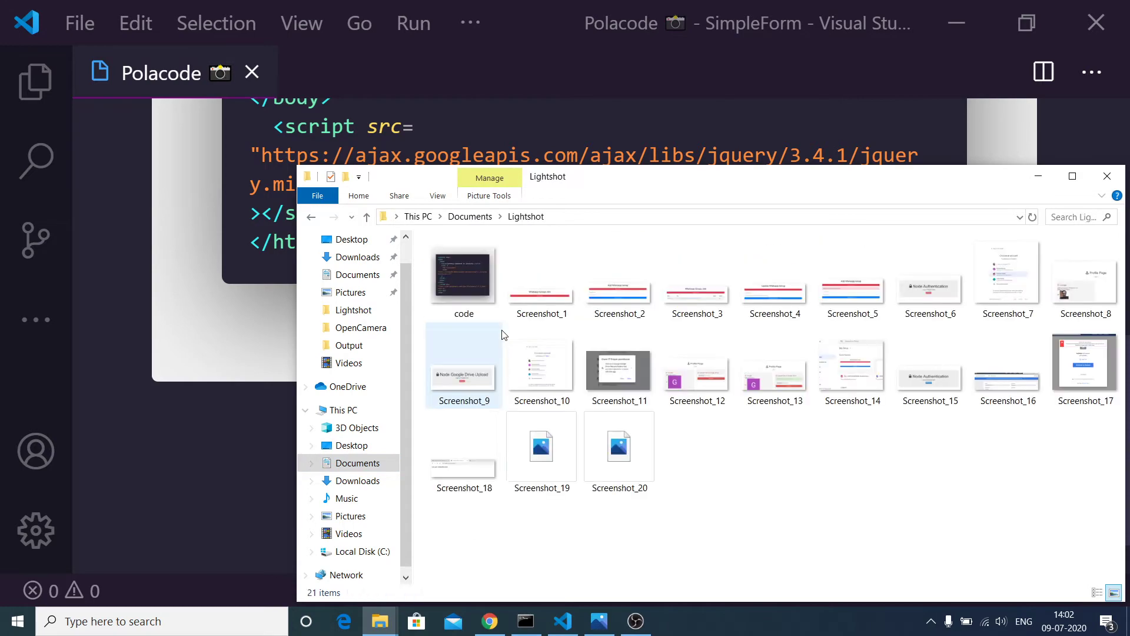
{"action": "left_click", "coordinate": [471, 282]}
{"action": "double_click", "coordinate": [471, 278]}
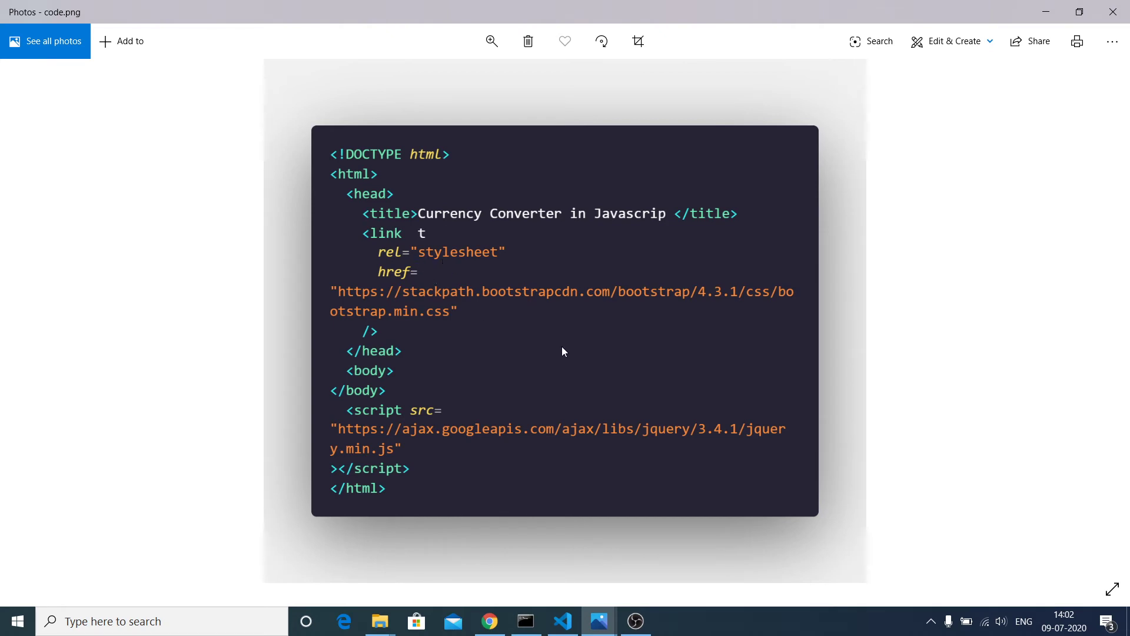
{"action": "left_click", "coordinate": [1050, 12]}
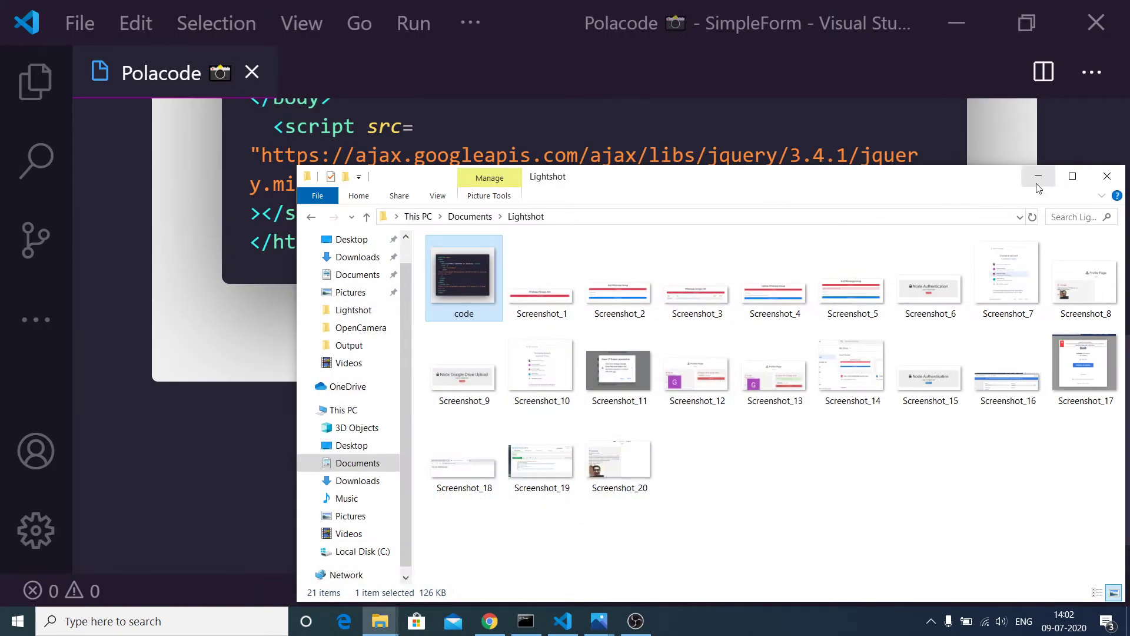
{"action": "left_click", "coordinate": [1039, 179]}
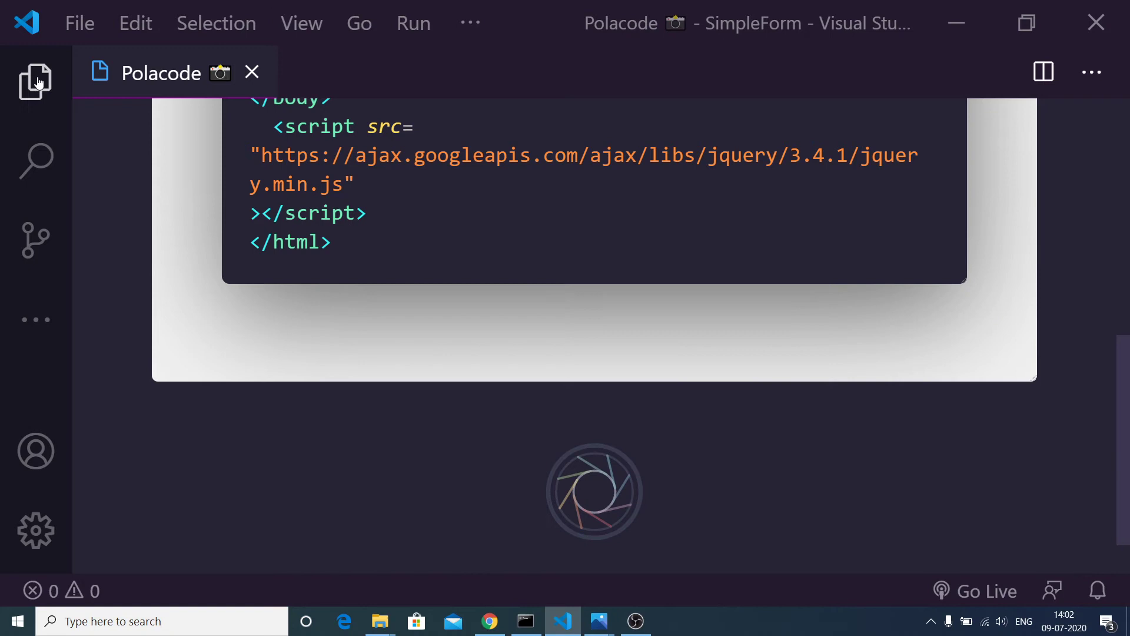
- Create script.js in SimpleForm and write console.log("hello world") on line 1
{"action": "left_click", "coordinate": [36, 82]}
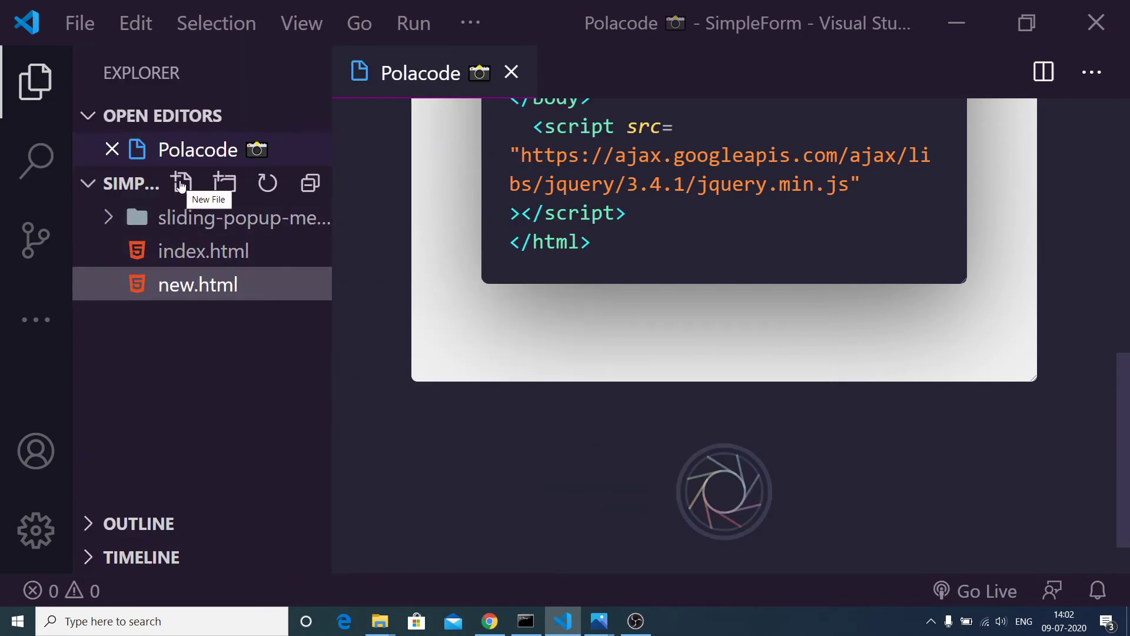
{"action": "left_click", "coordinate": [182, 183]}
{"action": "type", "text": "cri"}
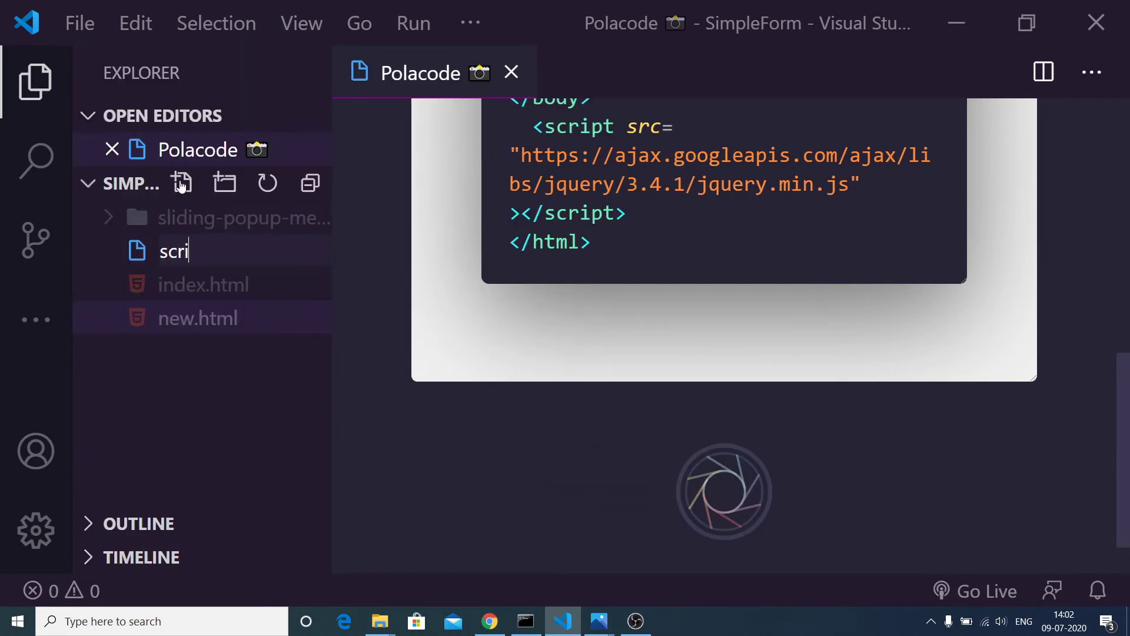
{"action": "type", "text": "pt.js"}
{"action": "key", "text": "Return"}
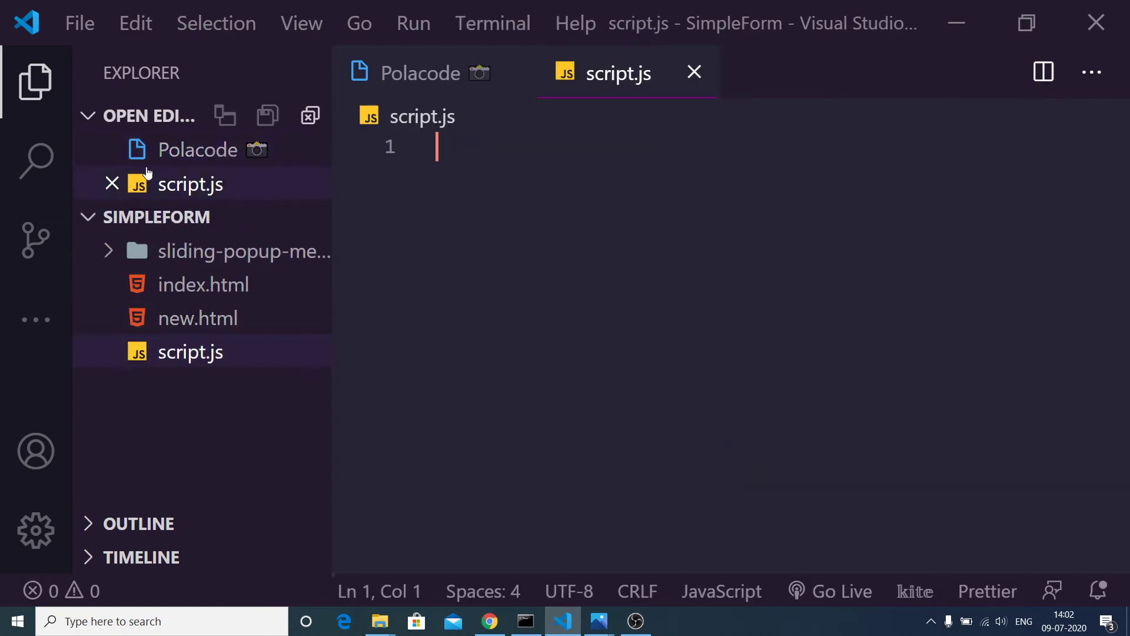
{"action": "left_click", "coordinate": [37, 82]}
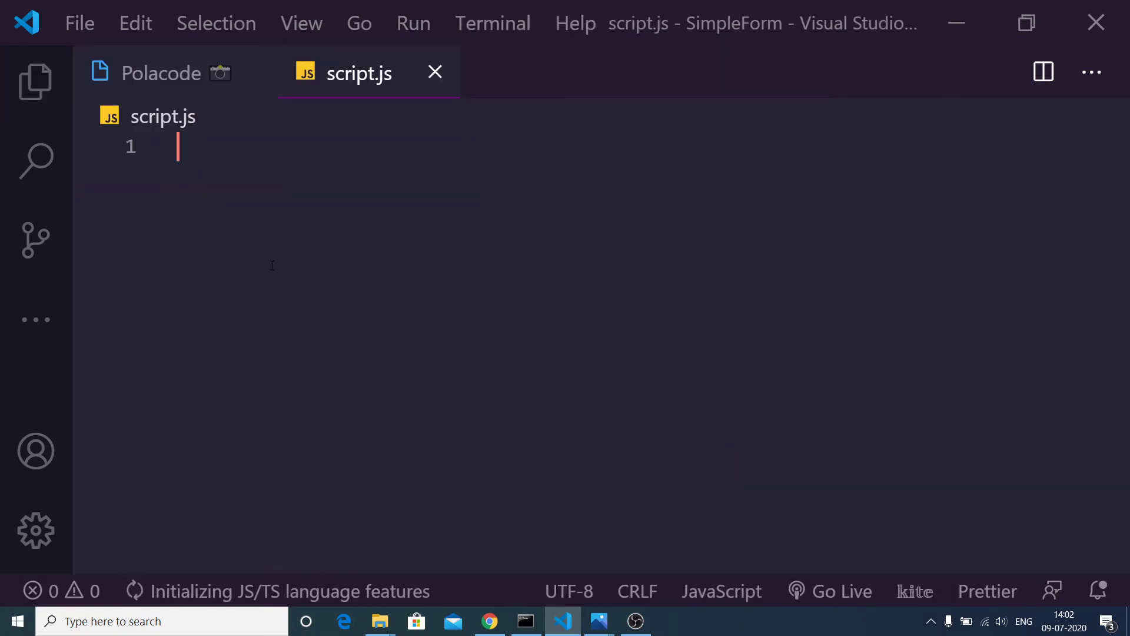
{"action": "type", "text": "console.lo"}
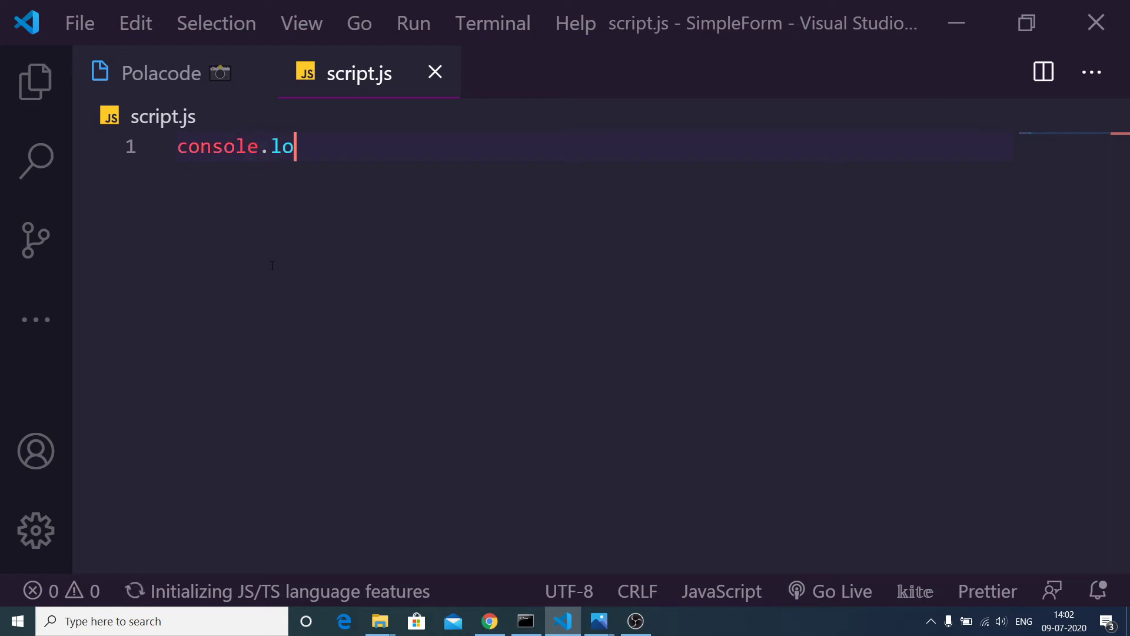
{"action": "type", "text": "("}
{"action": "key", "text": "BackSpace"}
{"action": "key", "text": "BackSpace"}
{"action": "type", "text": "o"}
{"action": "type", "text": "g(\""}
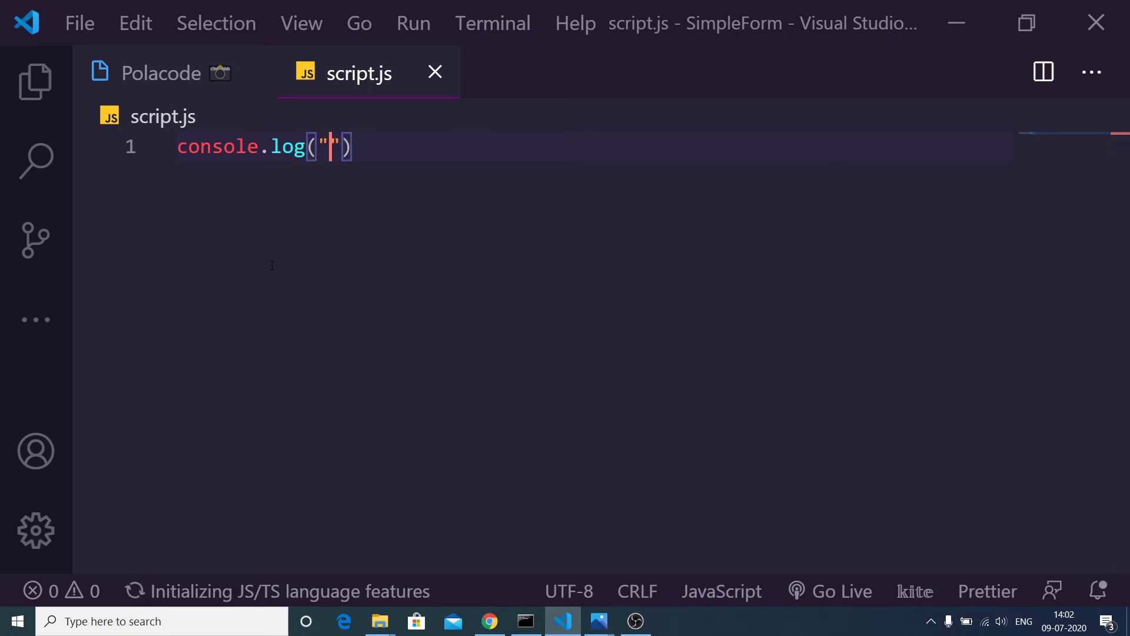
{"action": "type", "text": "he"}
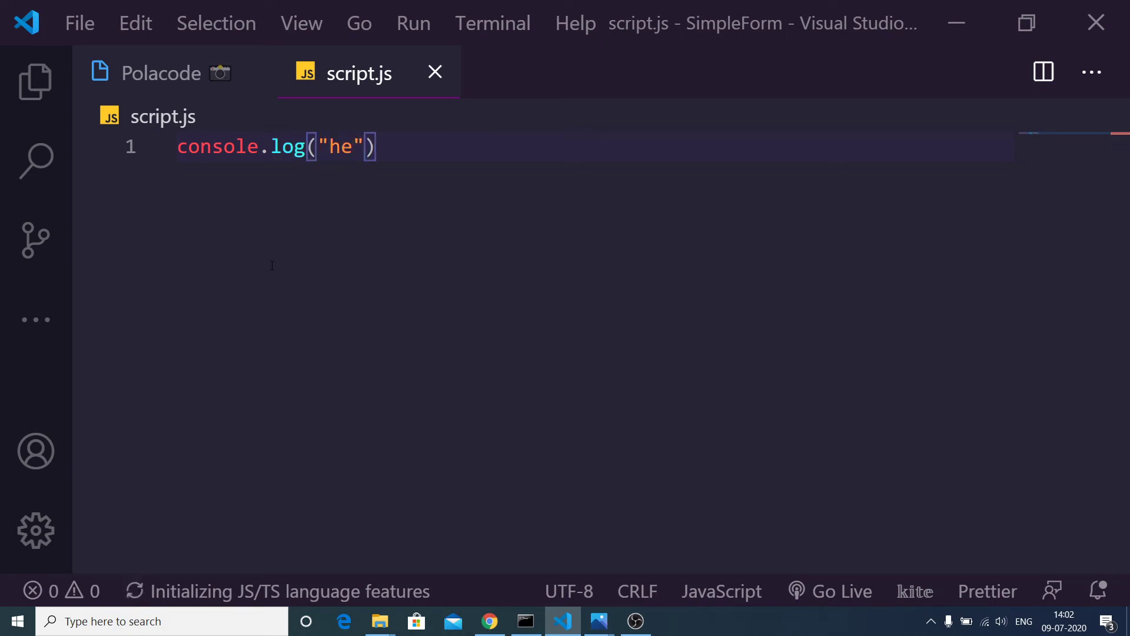
{"action": "type", "text": "llo world"}
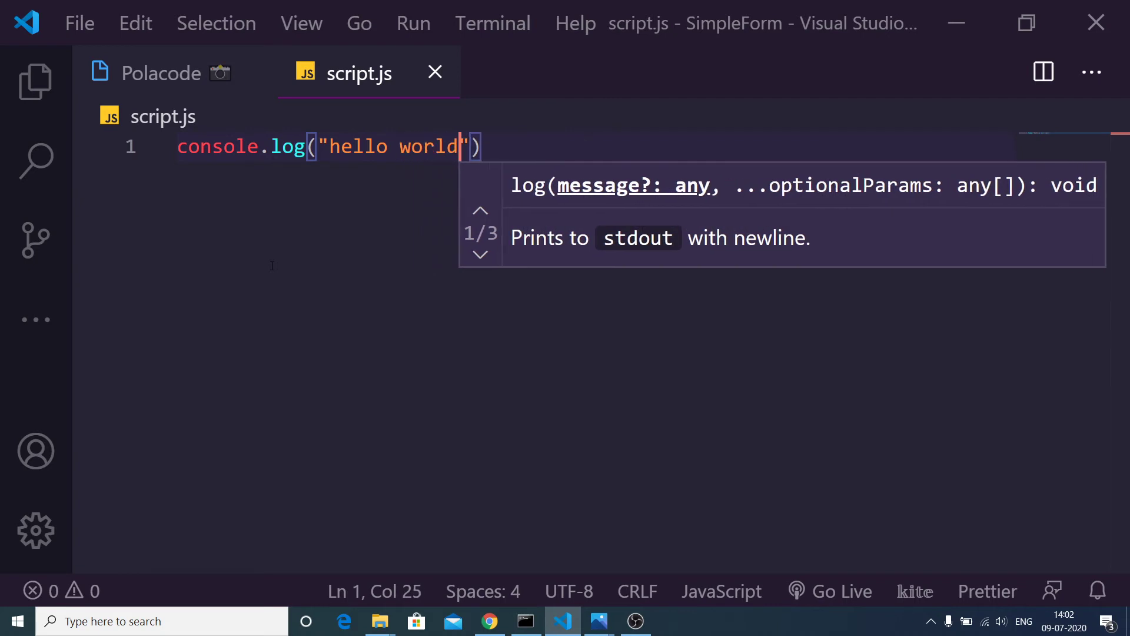
{"action": "type", "text": "\")"}
- Duplicate the console.log("hello world") line into eight lines and select them all
{"action": "key", "text": "ctrl+a"}
{"action": "key", "text": "ctrl+c"}
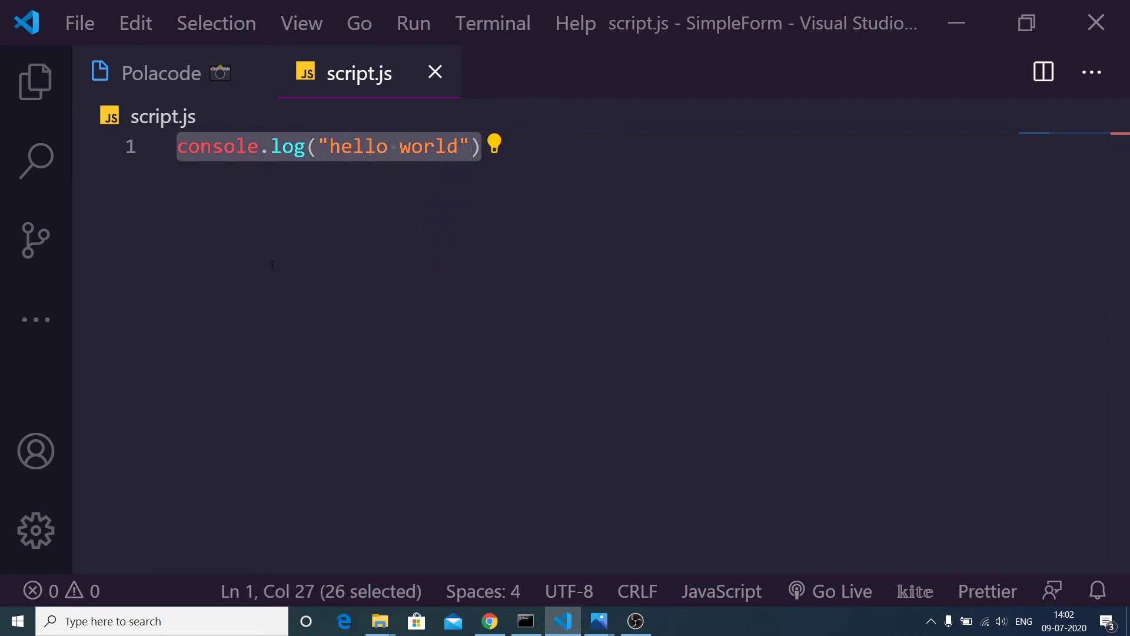
{"action": "key", "text": "Right"}
{"action": "key", "text": "Return"}
{"action": "key", "text": "ctrl+v"}
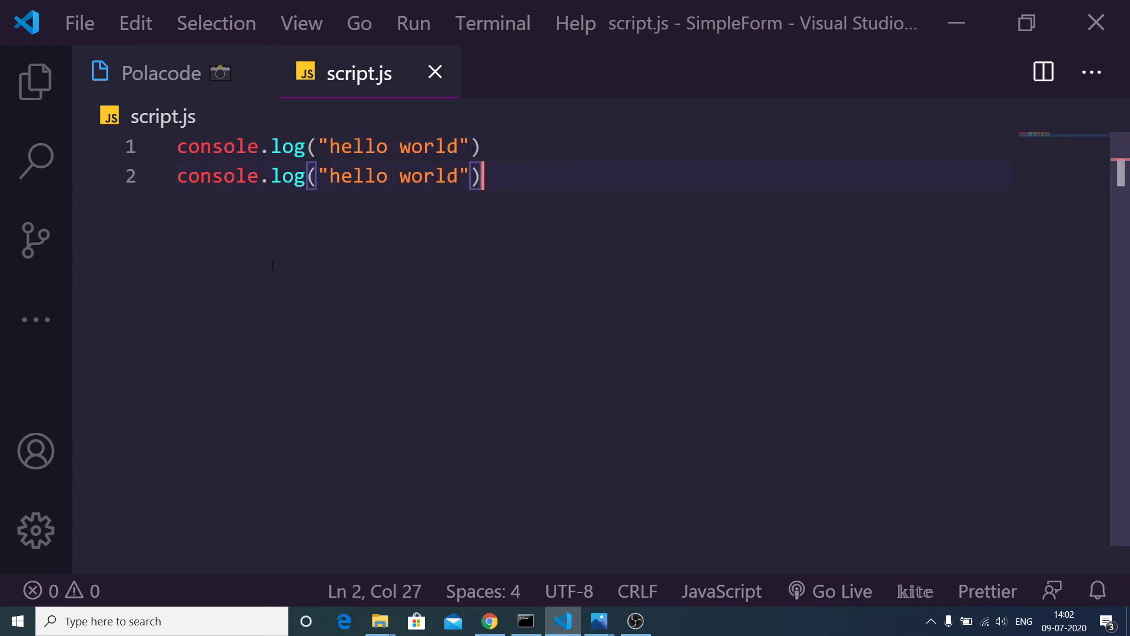
{"action": "key", "text": "Return"}
{"action": "key", "text": "ctrl+v"}
{"action": "key", "text": "Return"}
{"action": "key", "text": "ctrl+v"}
{"action": "key", "text": "Return"}
{"action": "key", "text": "ctrl+v"}
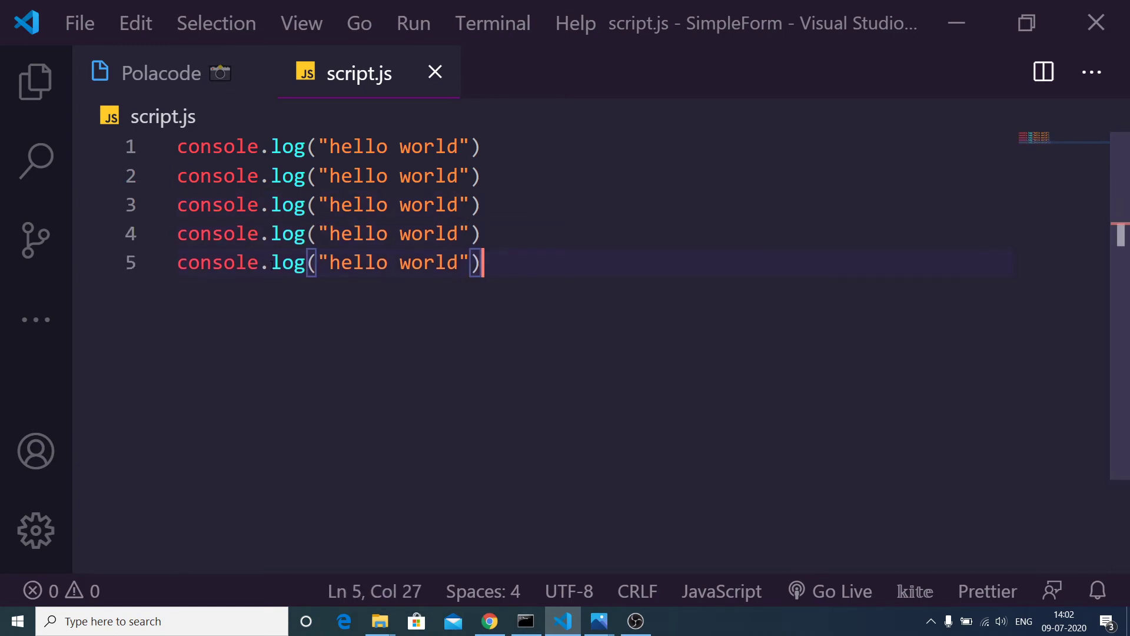
{"action": "key", "text": "Return"}
{"action": "key", "text": "ctrl+v"}
{"action": "key", "text": "Return"}
{"action": "key", "text": "ctrl+v"}
{"action": "key", "text": "Return"}
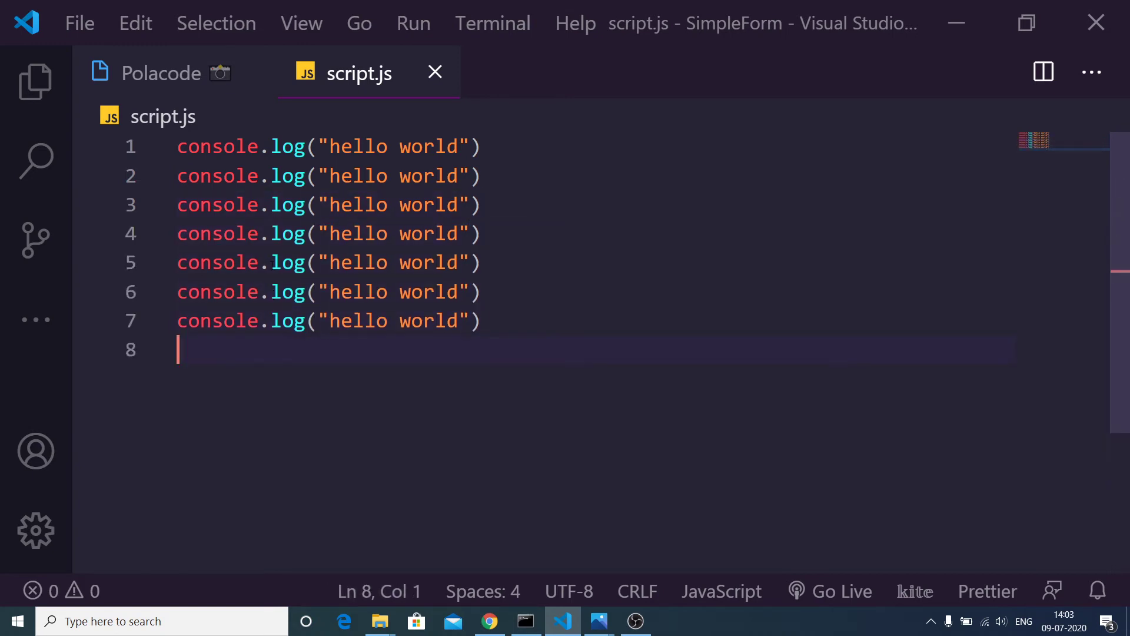
{"action": "key", "text": "ctrl+v"}
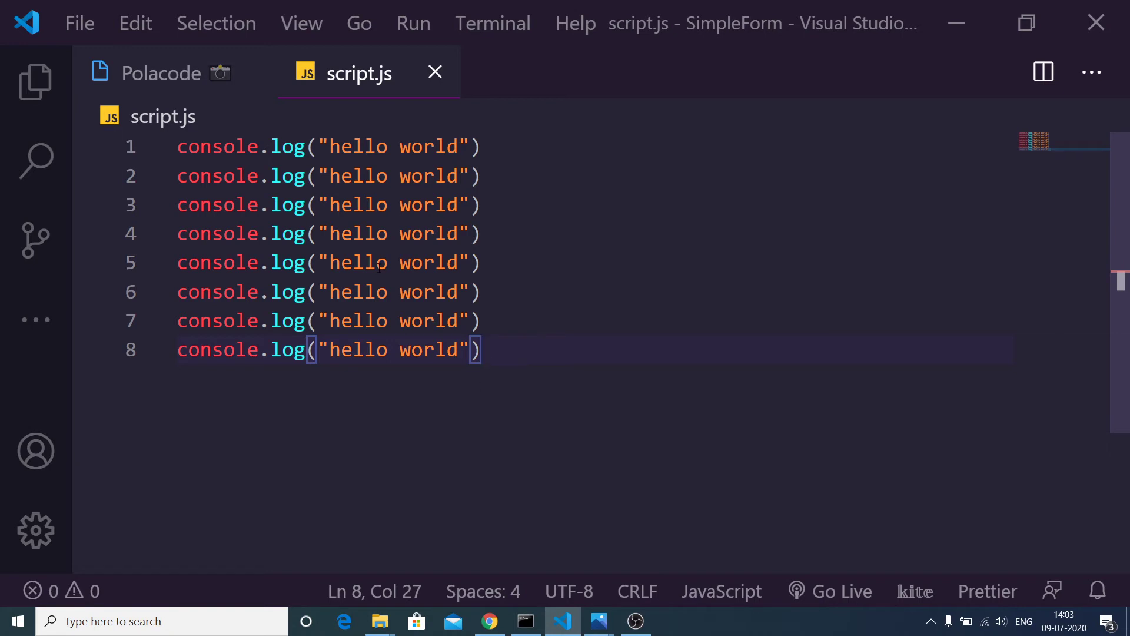
{"action": "key", "text": "ctrl+a"}
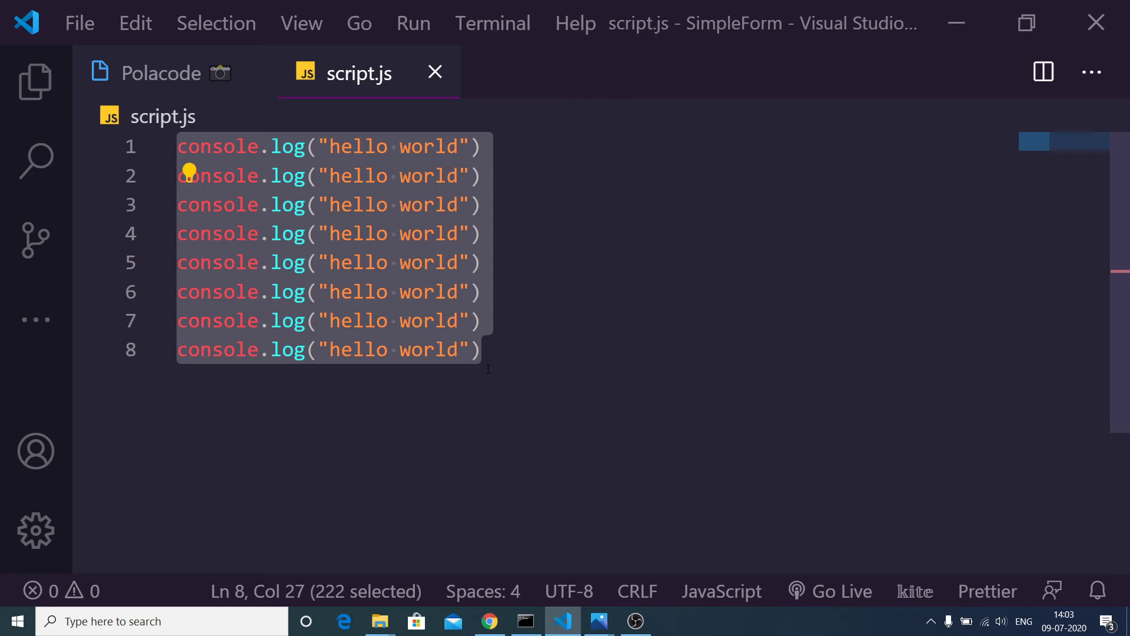
- Paste the eight lines into a widened Polacode panel and capture the snapshot
{"action": "key", "text": "ctrl+shift+p"}
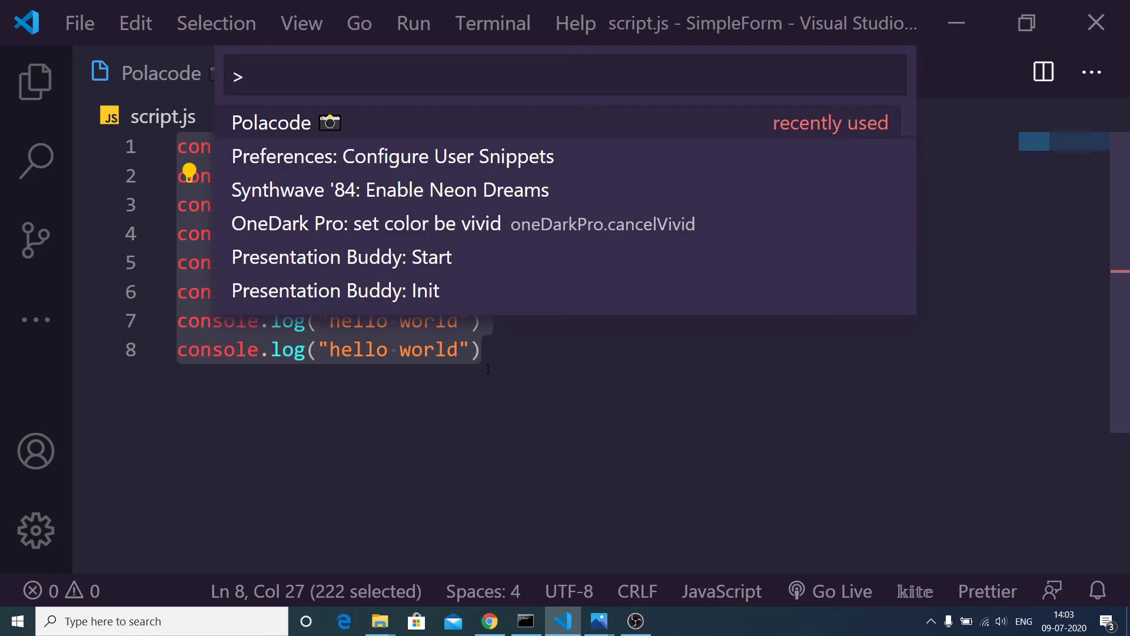
{"action": "left_click", "coordinate": [303, 122]}
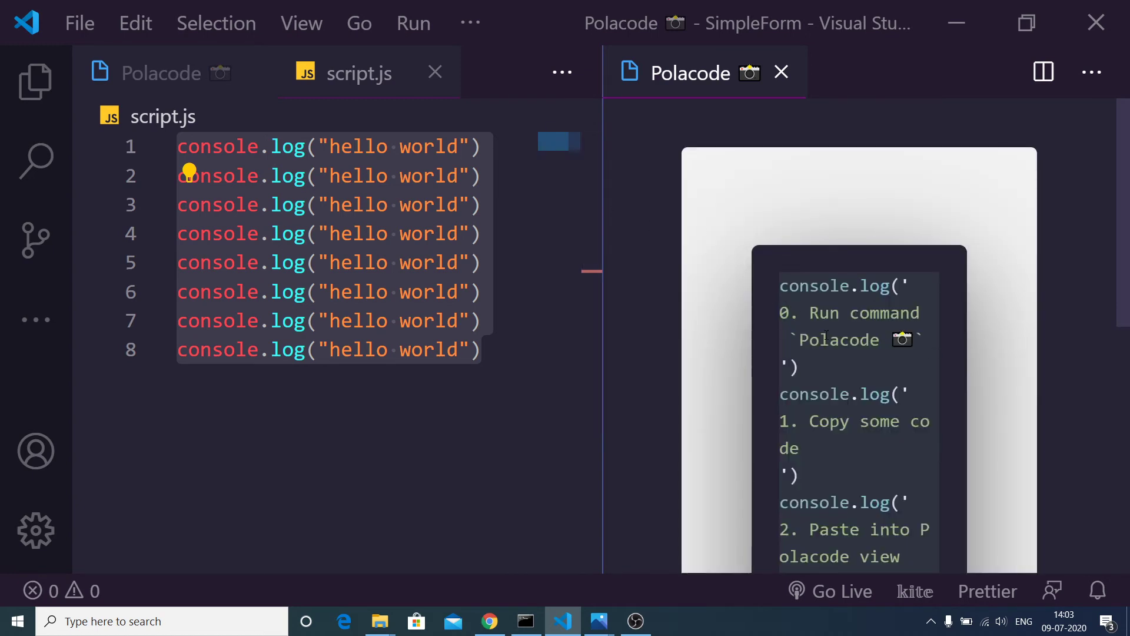
{"action": "key", "text": "ctrl+v"}
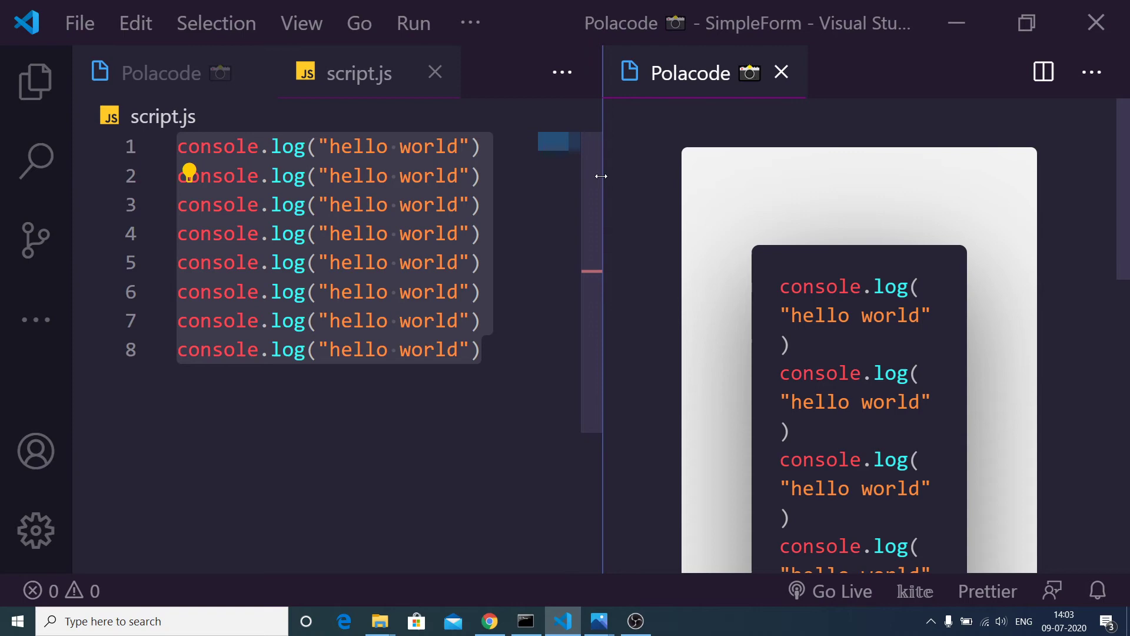
{"action": "left_click_drag", "start_coordinate": [601, 176], "coordinate": [287, 148]}
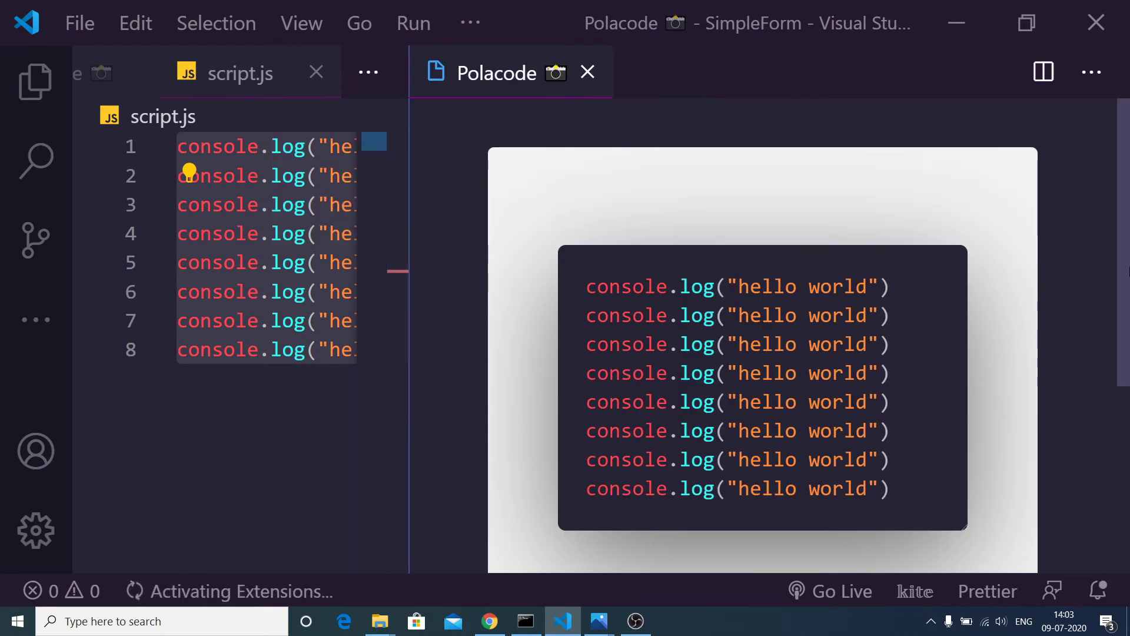
{"action": "scroll", "coordinate": [763, 335], "scroll_direction": "down", "scroll_amount": 2}
{"action": "scroll", "coordinate": [763, 336], "scroll_direction": "down", "scroll_amount": 1}
{"action": "left_click", "coordinate": [786, 527]}
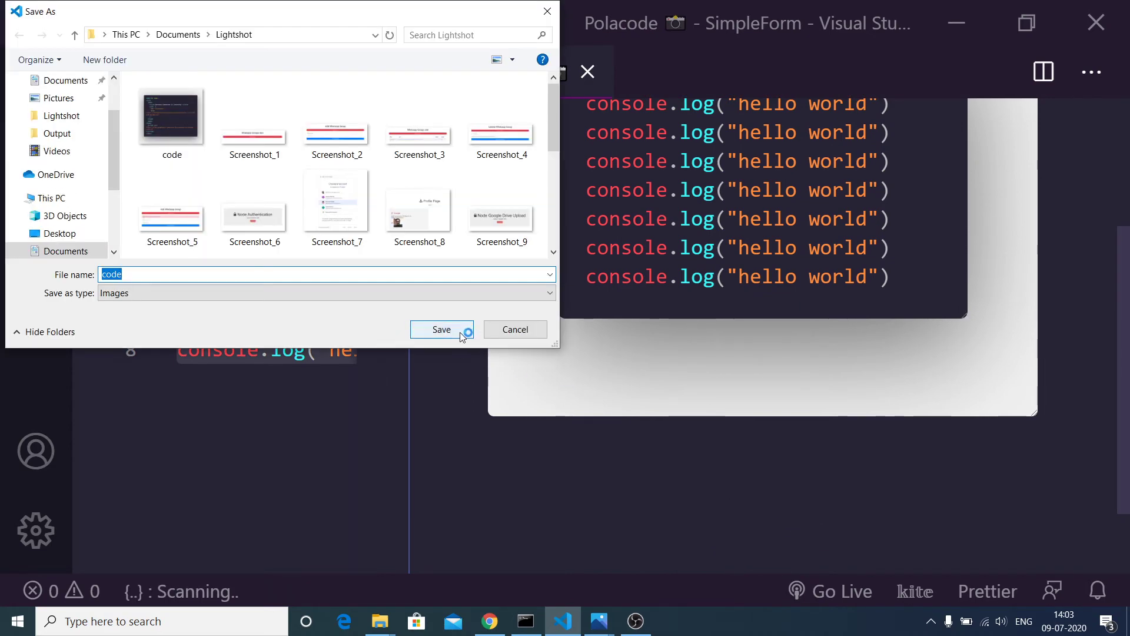
- Save the snapshot as the image 'code1' in the Lightshot folder
{"action": "left_click", "coordinate": [311, 273]}
{"action": "type", "text": "1"}
{"action": "left_click", "coordinate": [367, 294]}
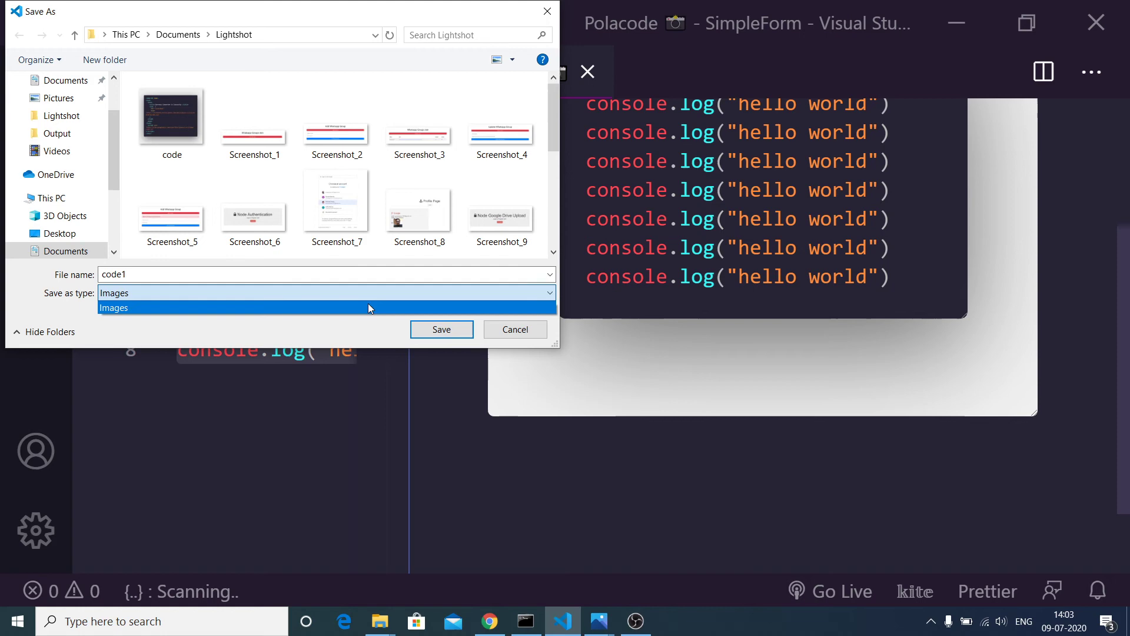
{"action": "left_click", "coordinate": [421, 331]}
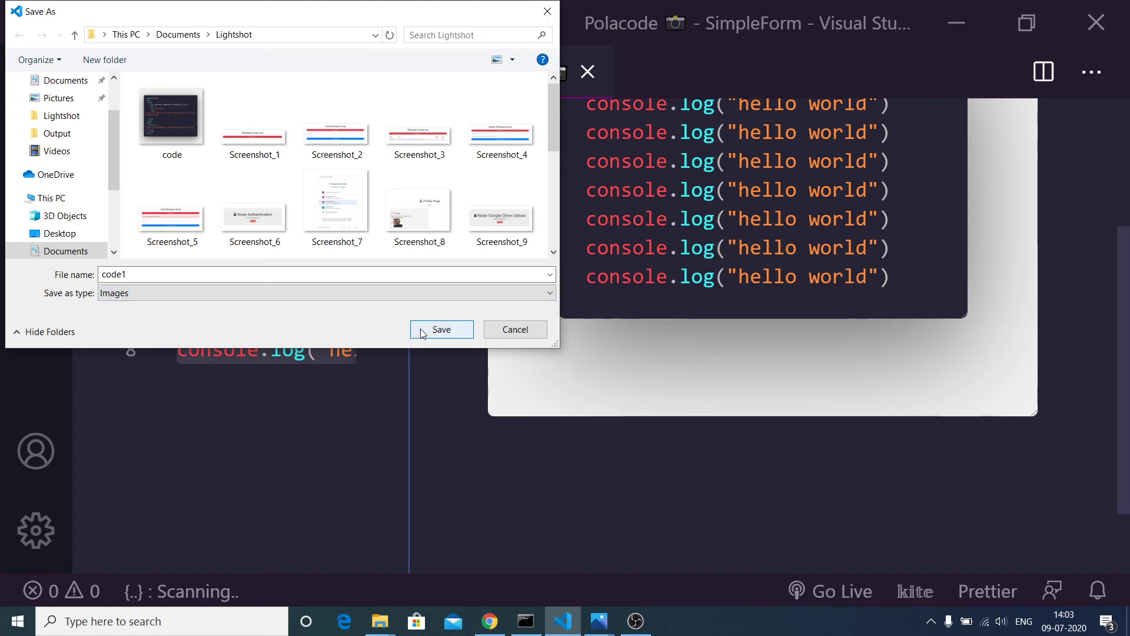
{"action": "left_click", "coordinate": [430, 331]}
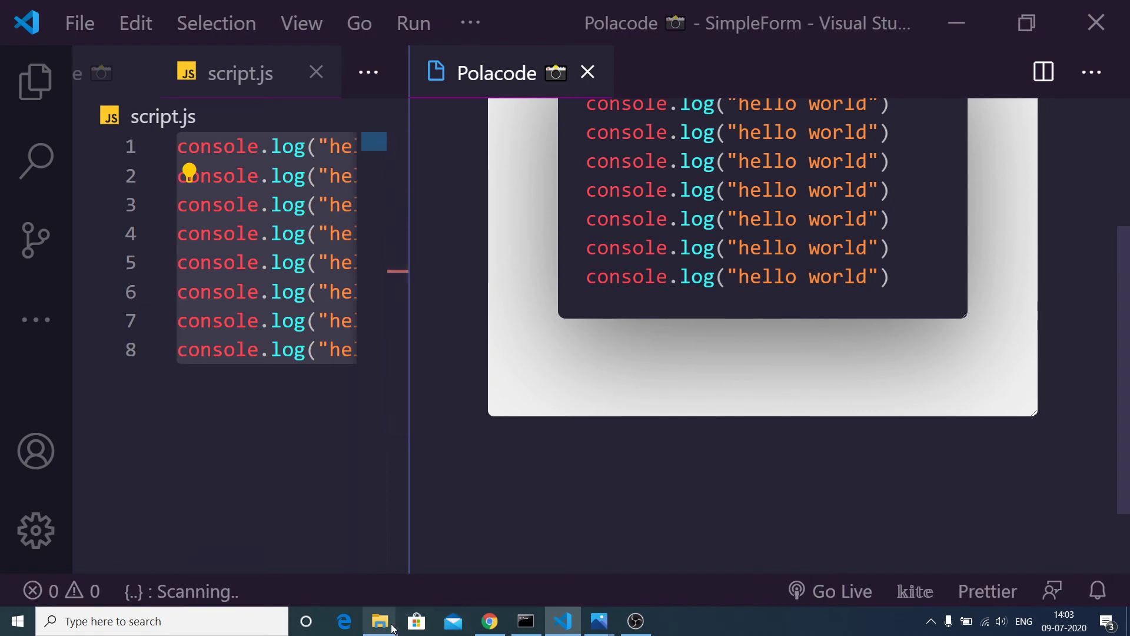
- View code1 from the Lightshot folder in Photos, showing the wrapped hello world lines
{"action": "mouse_move", "coordinate": [381, 621]}
{"action": "left_click", "coordinate": [436, 521]}
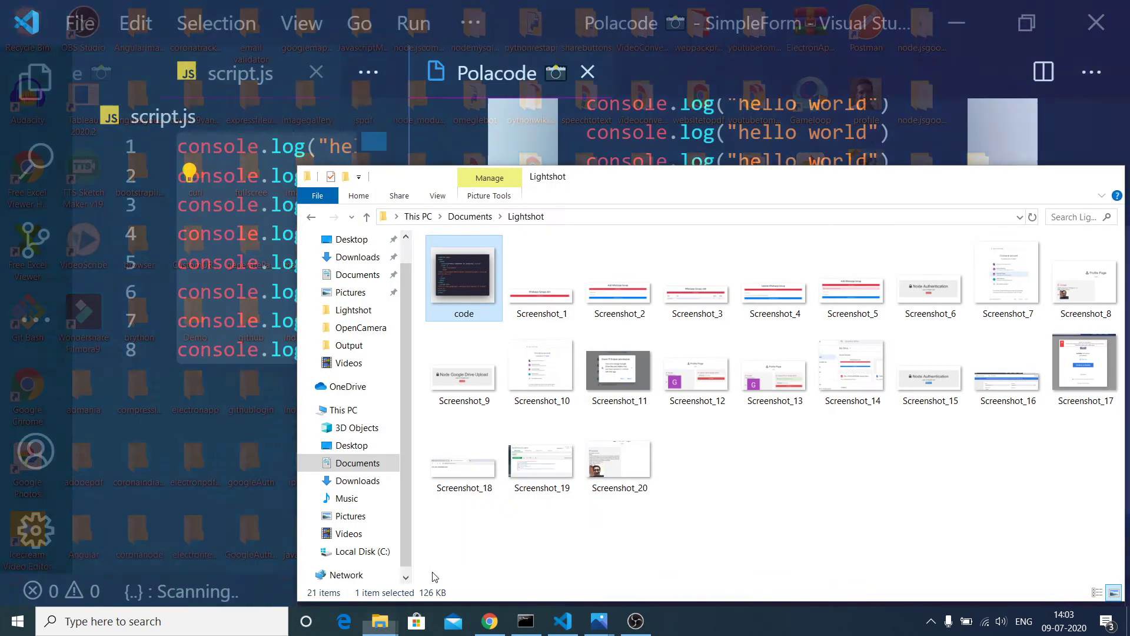
{"action": "double_click", "coordinate": [534, 272]}
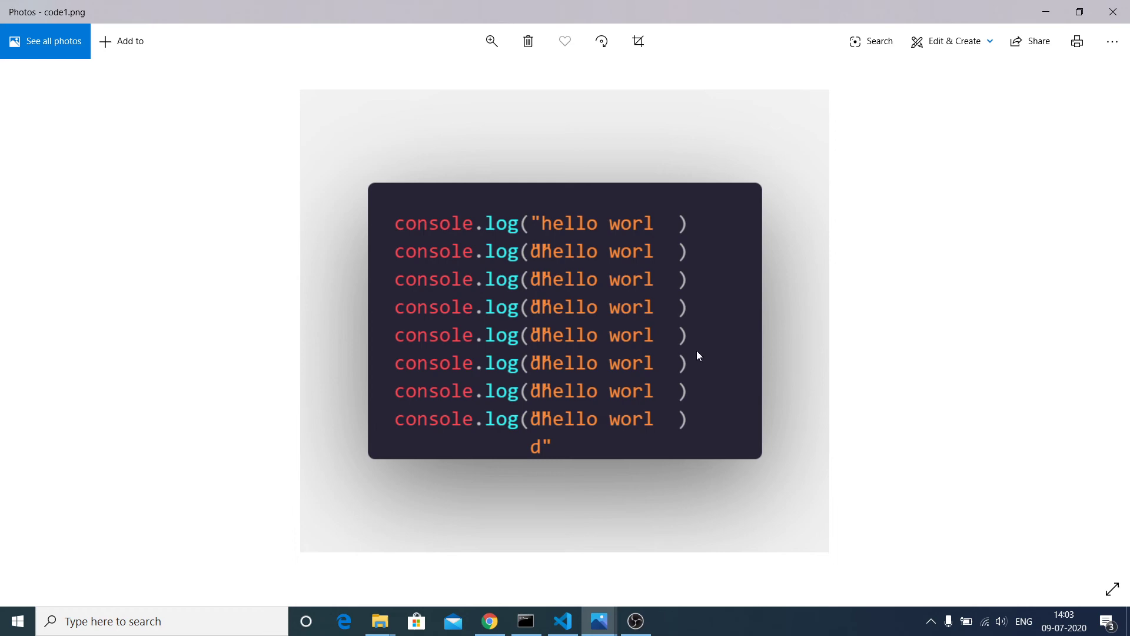
{"action": "left_click", "coordinate": [1047, 12]}
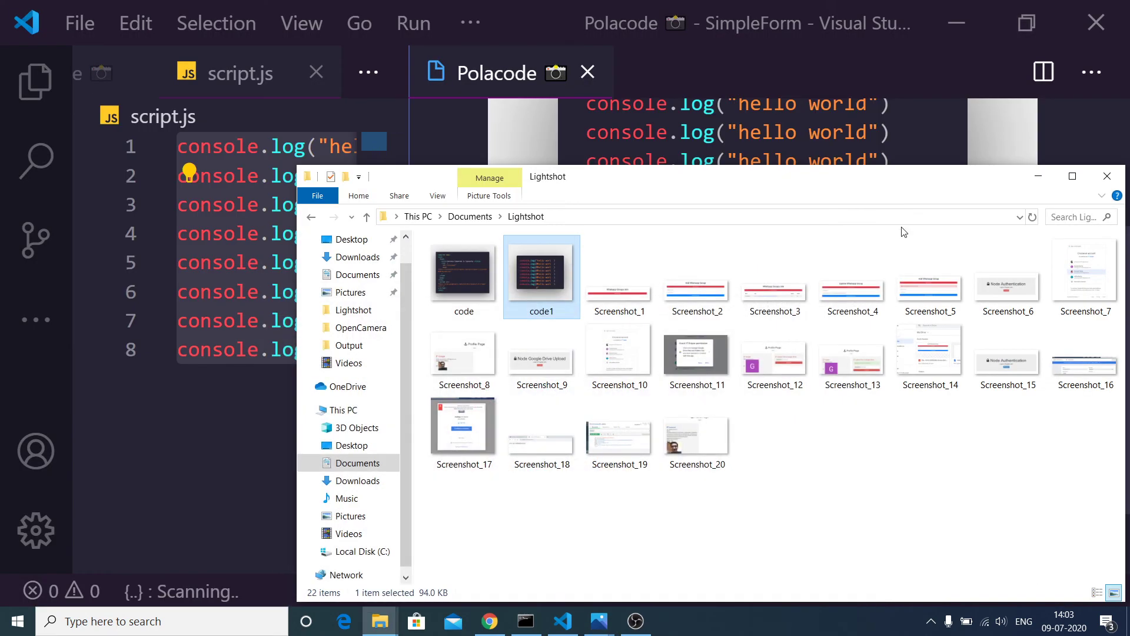
- Close script.js and the narrow duplicate snapshot view, leaving only the Polacode panel
{"action": "left_click", "coordinate": [1037, 184]}
{"action": "left_click", "coordinate": [316, 73]}
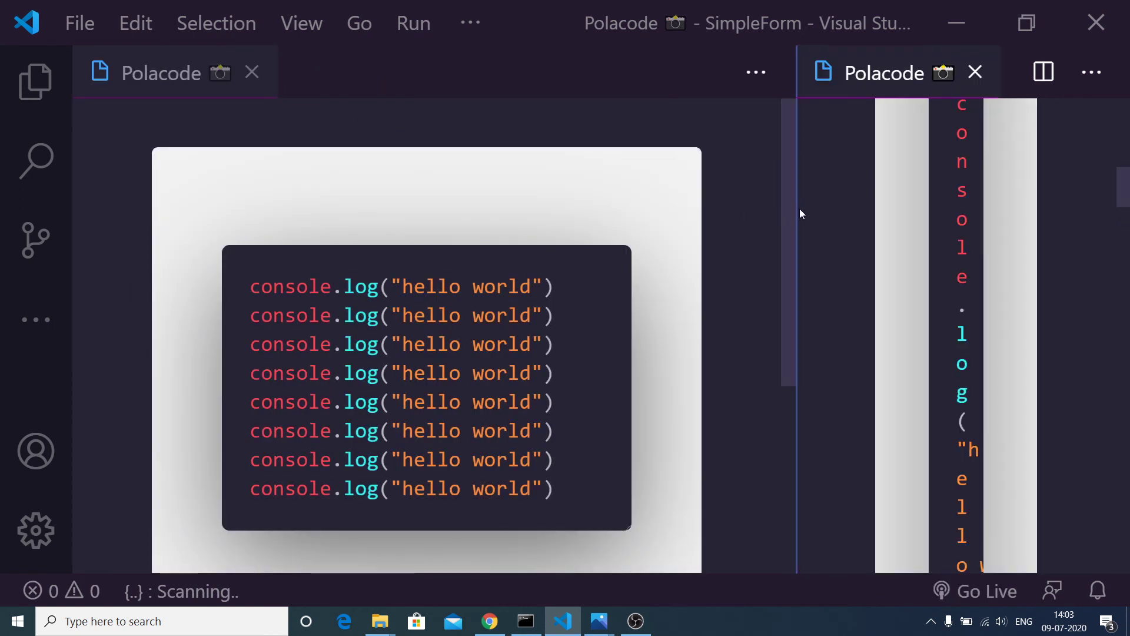
{"action": "left_click", "coordinate": [975, 75]}
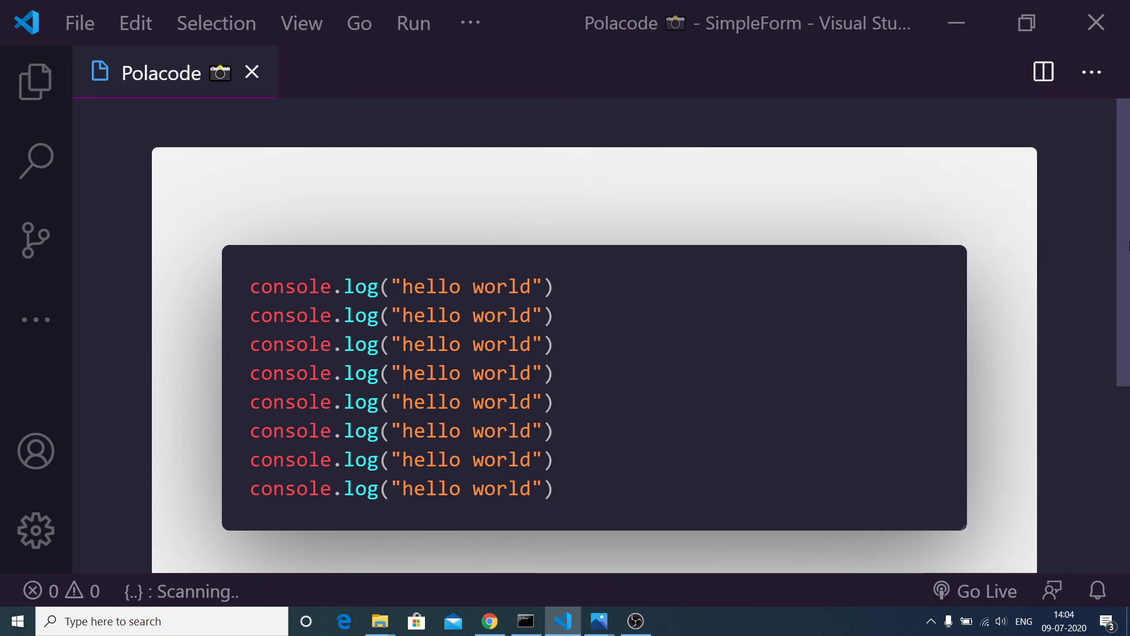
{"action": "scroll", "coordinate": [1128, 359], "scroll_direction": "down", "scroll_amount": 3}
{"action": "scroll", "coordinate": [1126, 359], "scroll_direction": "up", "scroll_amount": 3}
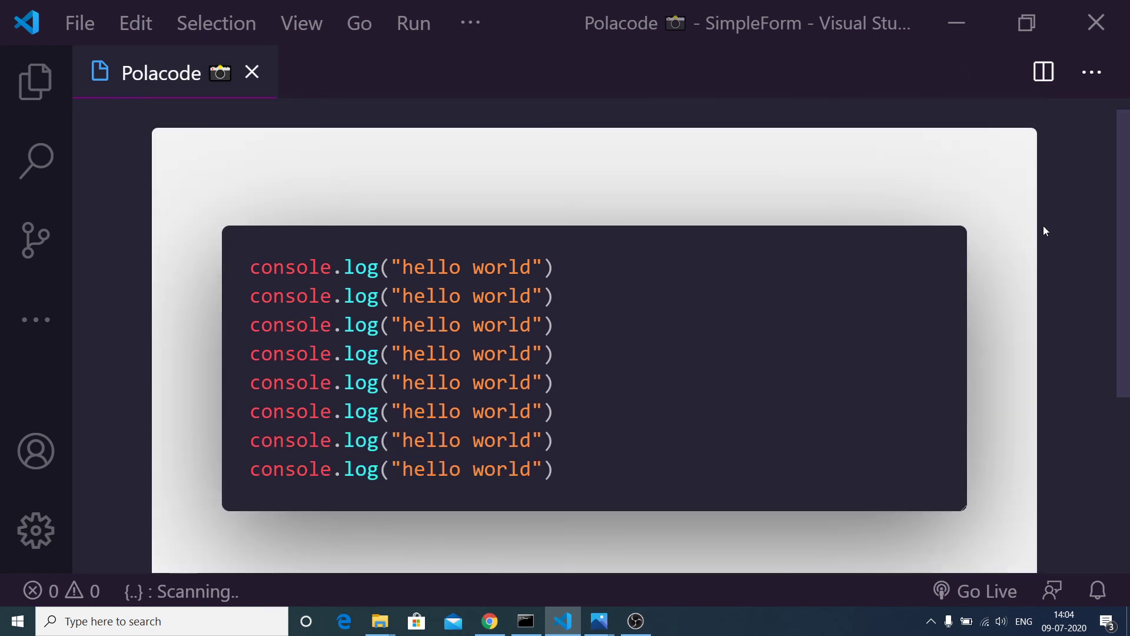
{"action": "scroll", "coordinate": [1128, 411], "scroll_direction": "down", "scroll_amount": 3}
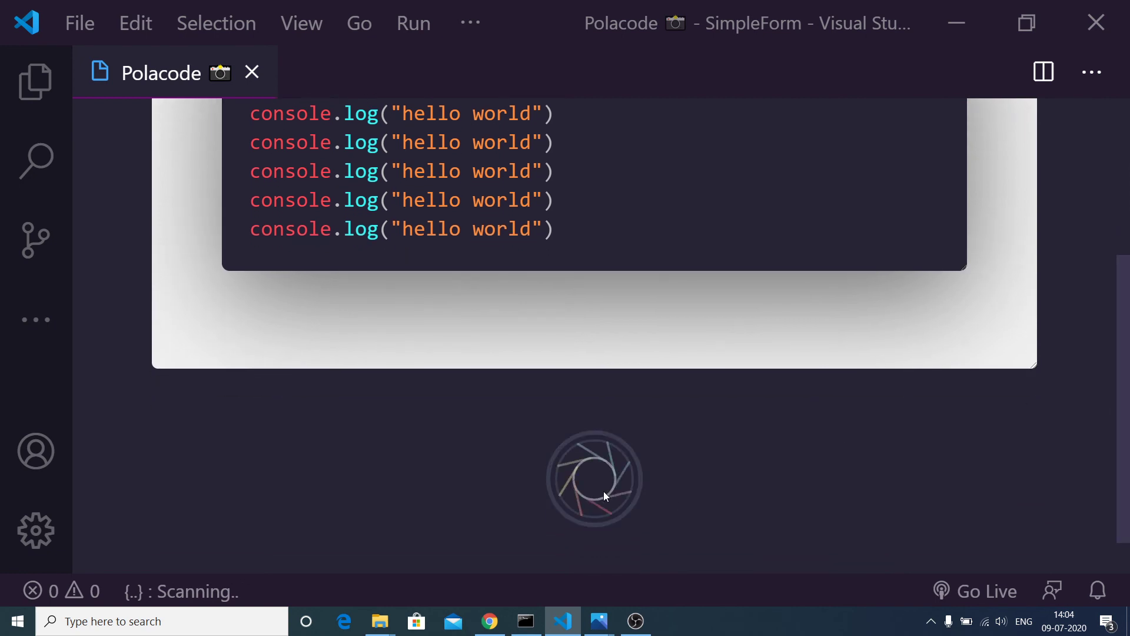
- Capture the widened Polacode card of eight hello world lines, replacing code1.png
{"action": "left_click", "coordinate": [604, 492]}
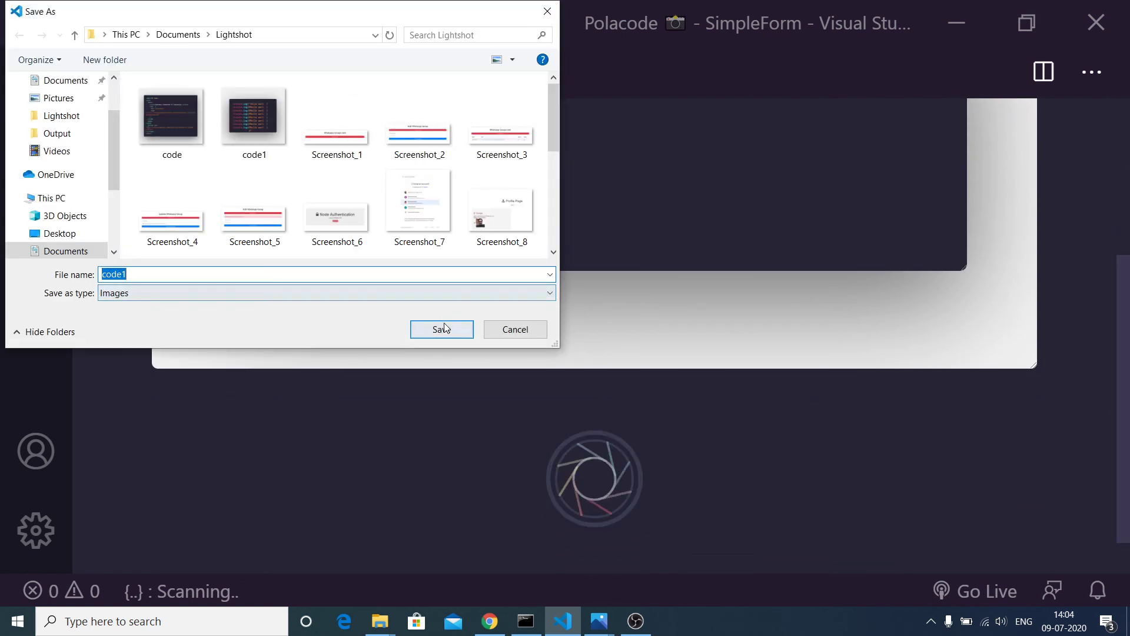
{"action": "left_click", "coordinate": [444, 329]}
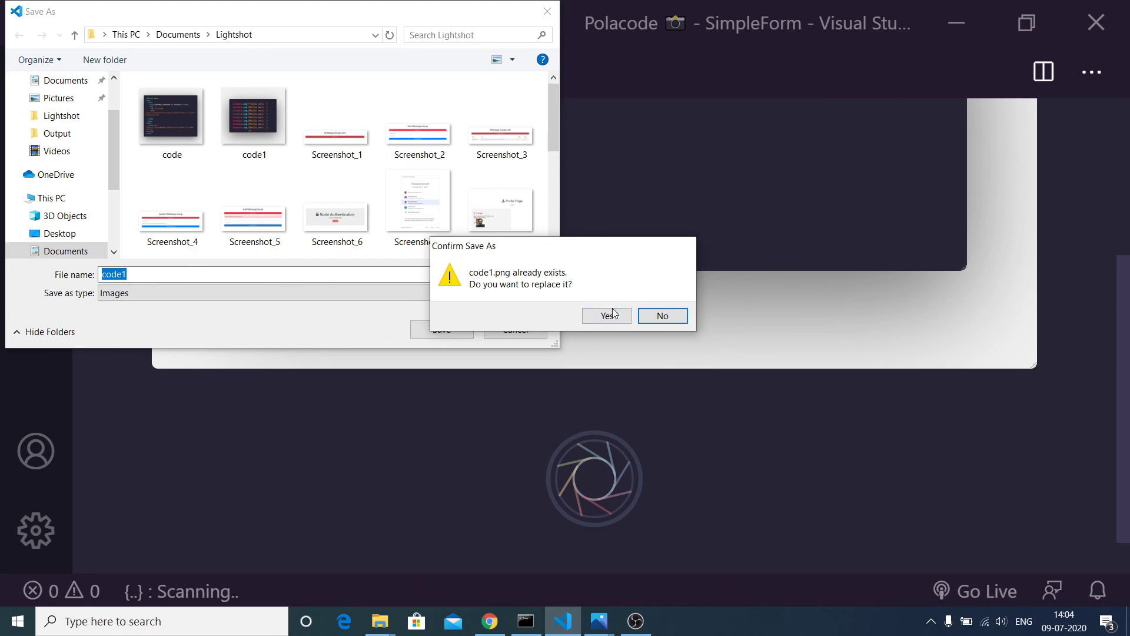
{"action": "left_click", "coordinate": [611, 313]}
{"action": "mouse_move", "coordinate": [381, 621]}
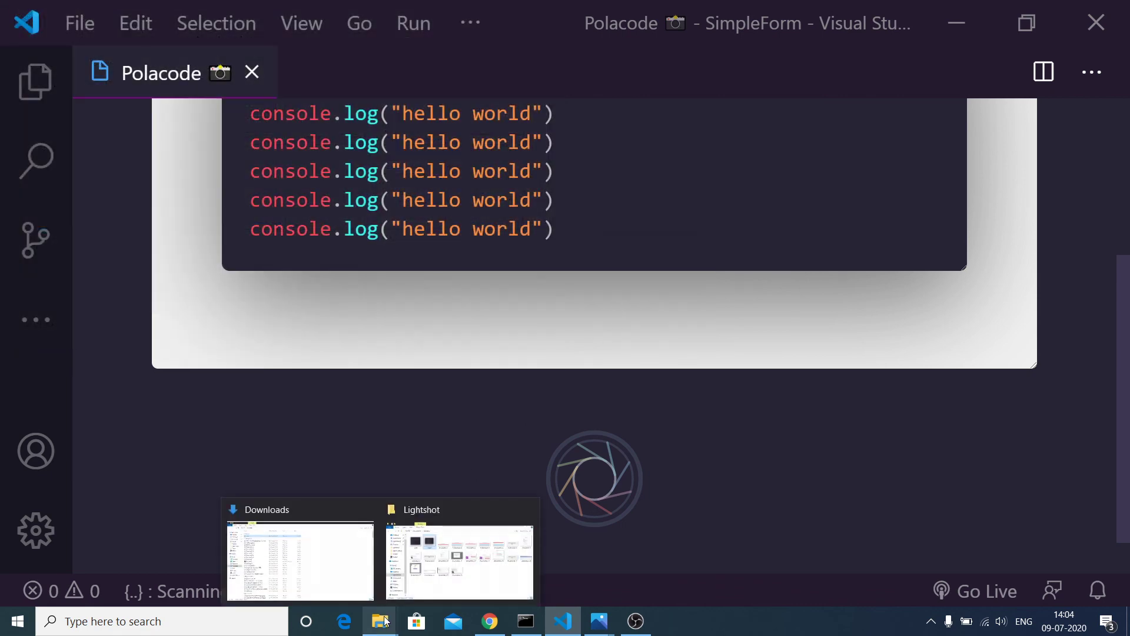
{"action": "left_click", "coordinate": [481, 558]}
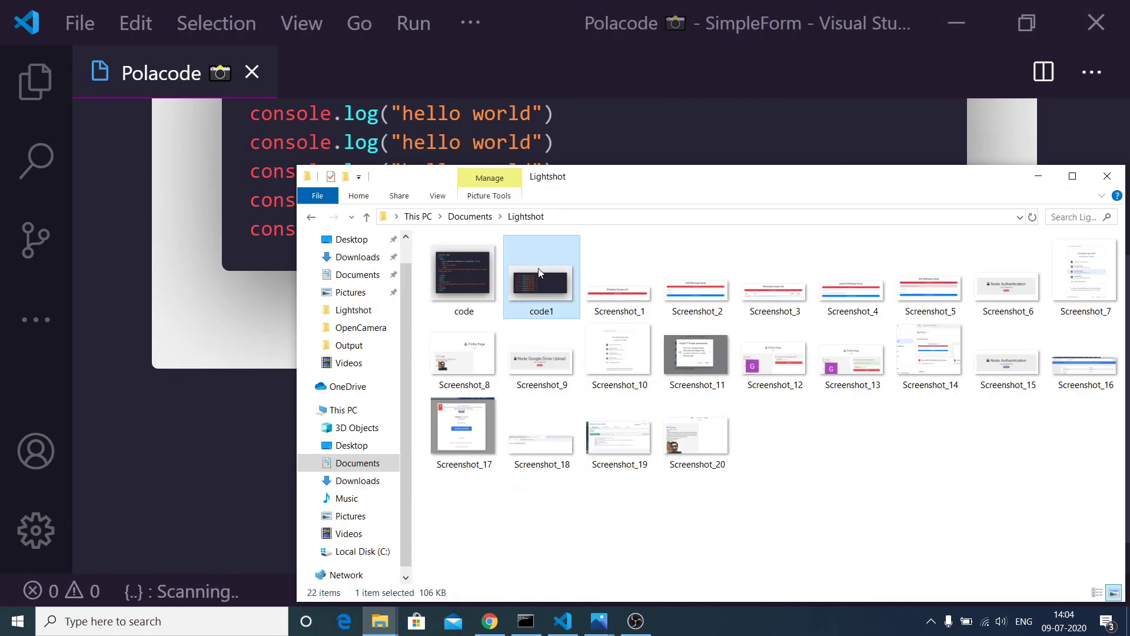
{"action": "double_click", "coordinate": [539, 272]}
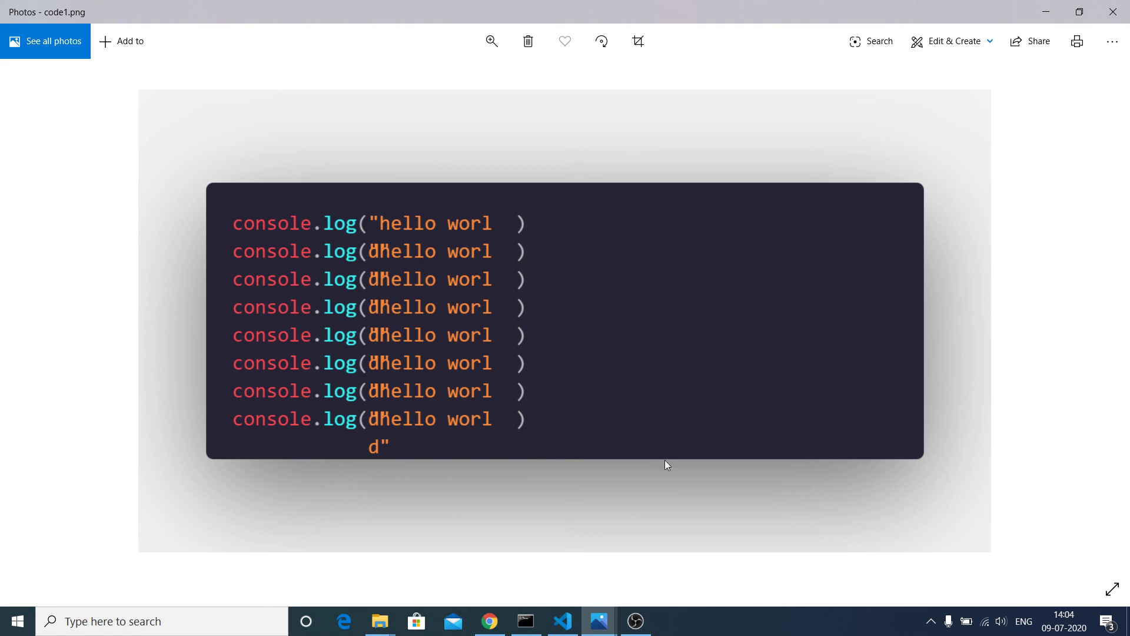
{"action": "left_click", "coordinate": [1046, 12]}
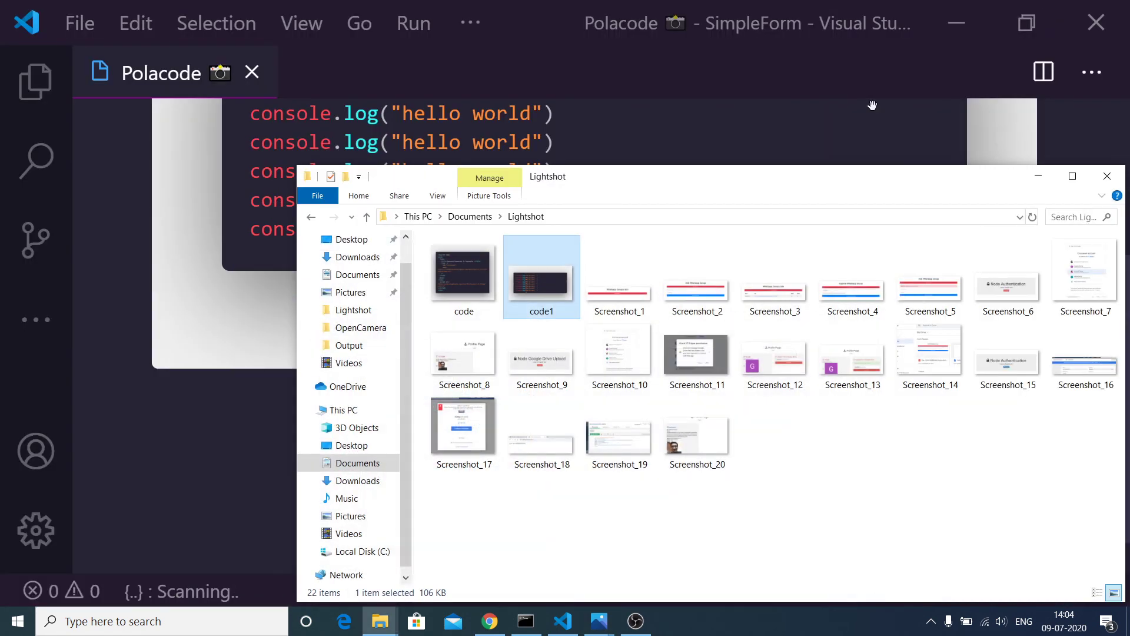
{"action": "left_click", "coordinate": [1037, 176]}
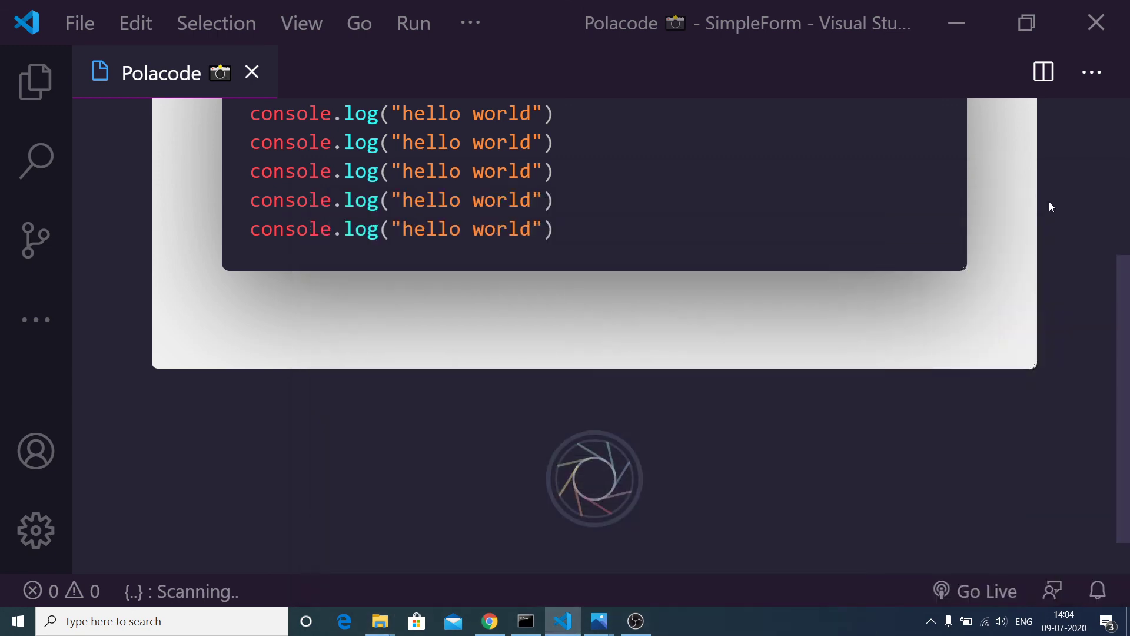
{"action": "scroll", "coordinate": [1121, 195], "scroll_direction": "up", "scroll_amount": 2}
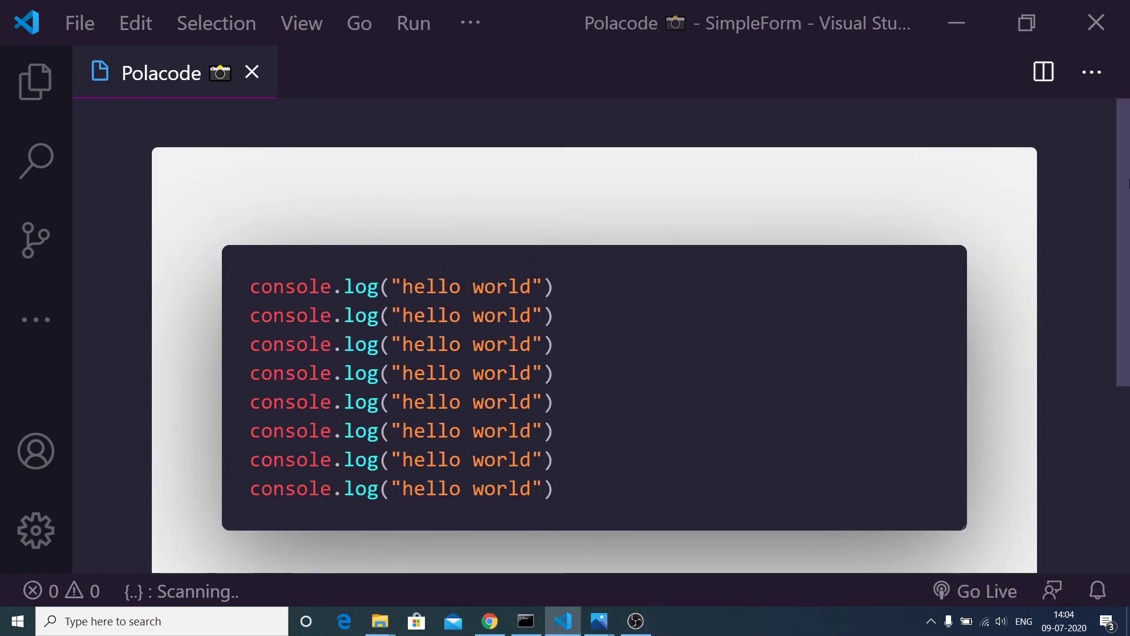